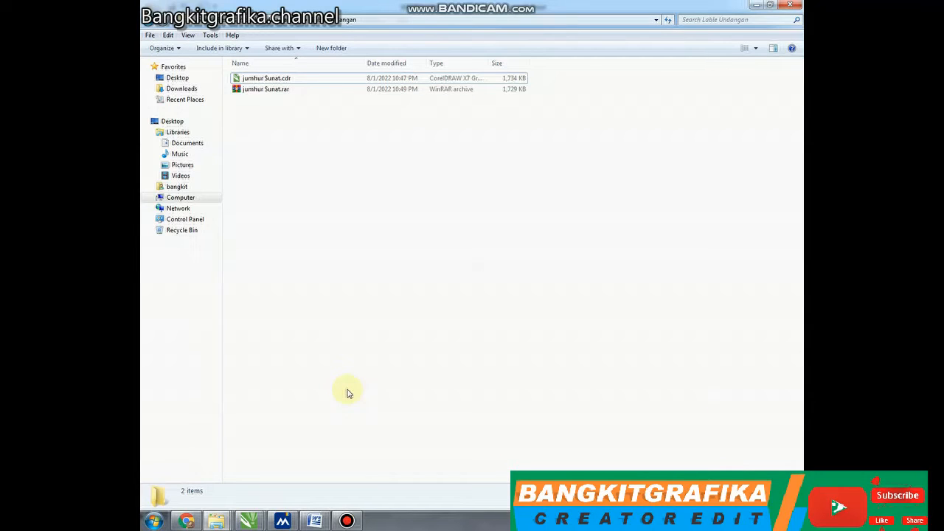
Step: Switch to the jumhur Sunat.cdr document in CorelDRAW, showing the guest-name page and the blank label sheet image
mouse_move(249, 521)
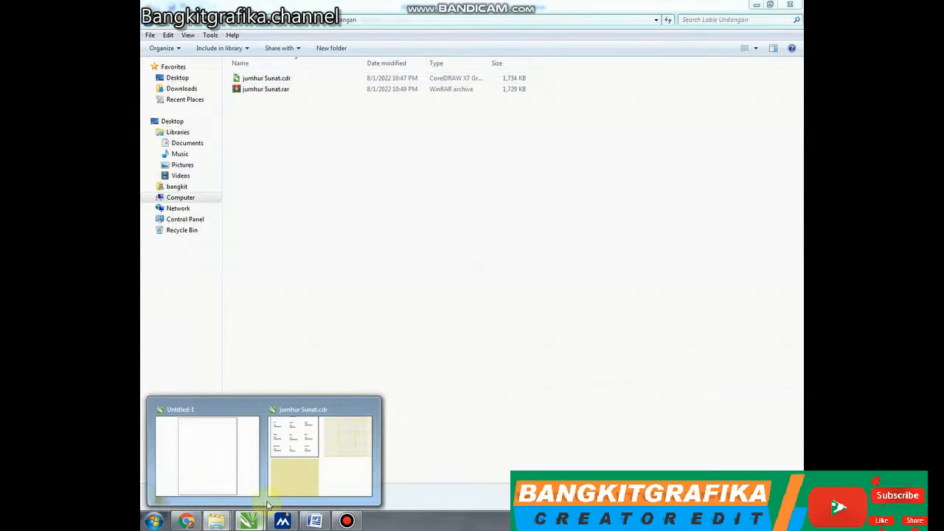
click(324, 442)
key(z)
drag(229, 244, 470, 332)
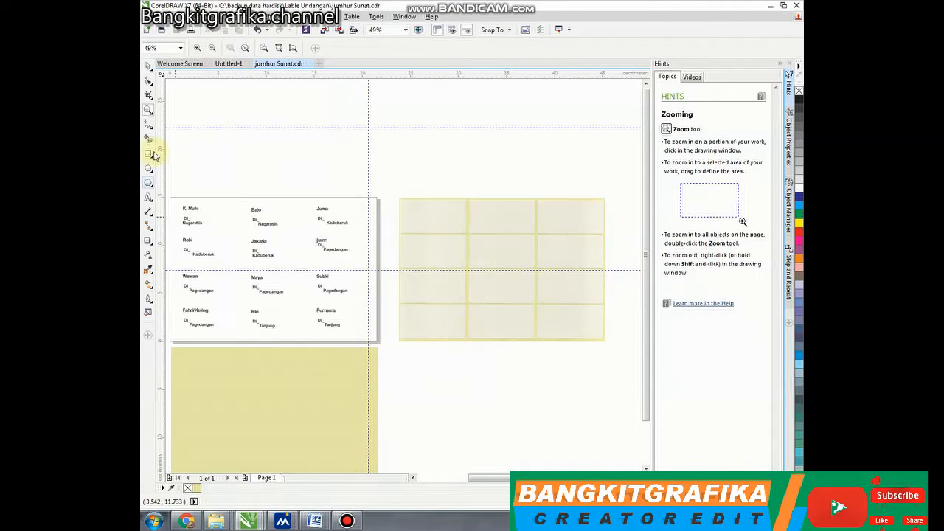
Step: Move the blank label sheet image onto the page so its cells line up behind the guest names
click(149, 66)
click(509, 278)
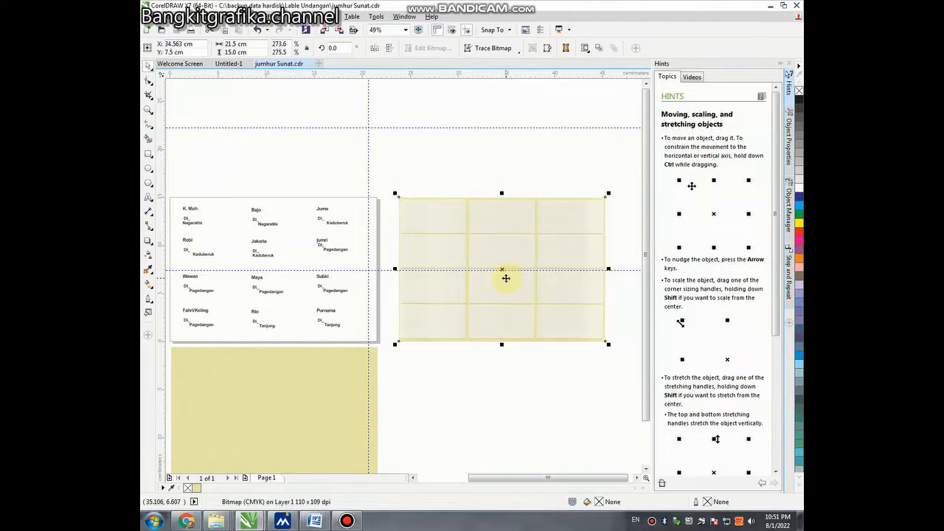
drag(506, 278, 279, 280)
scroll(389, 238, down, 2)
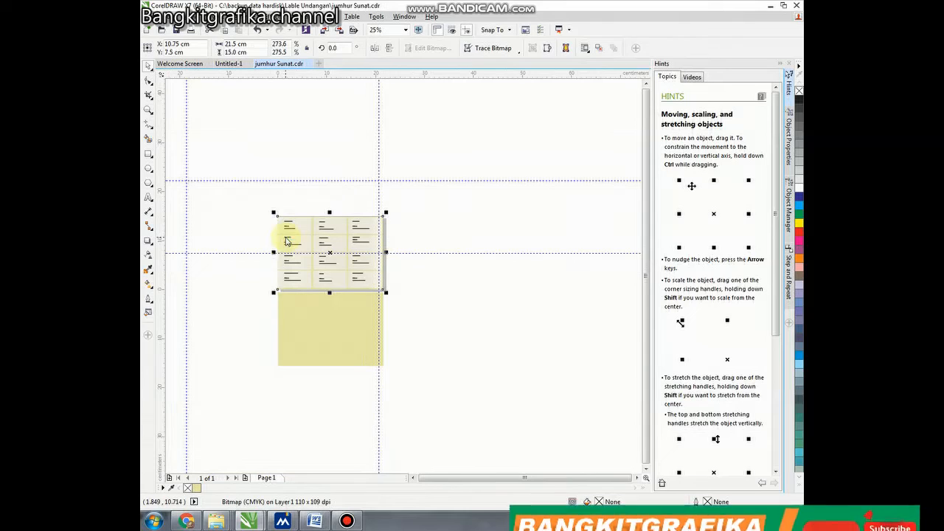
Step: Examine how the guest names and addresses fit inside the cells of the label sheet
key(z)
drag(273, 207, 386, 293)
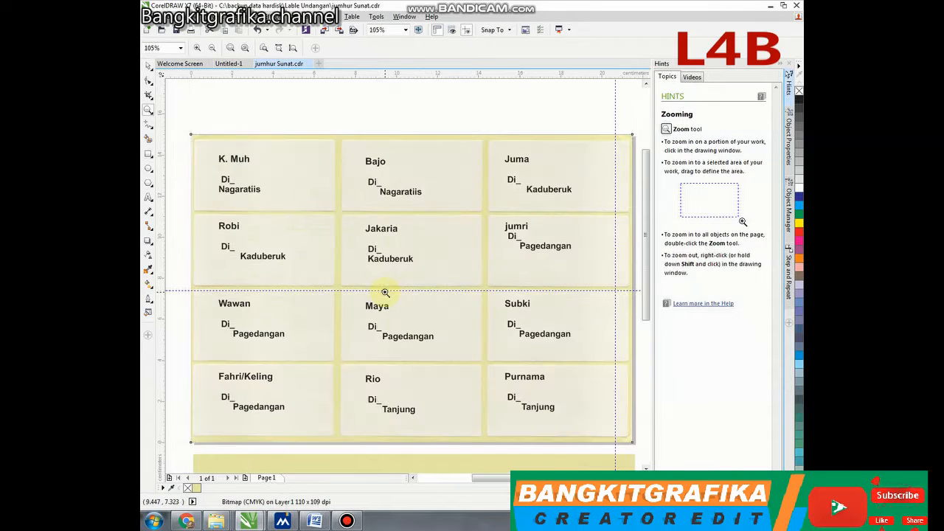
click(148, 66)
scroll(480, 152, down, 2)
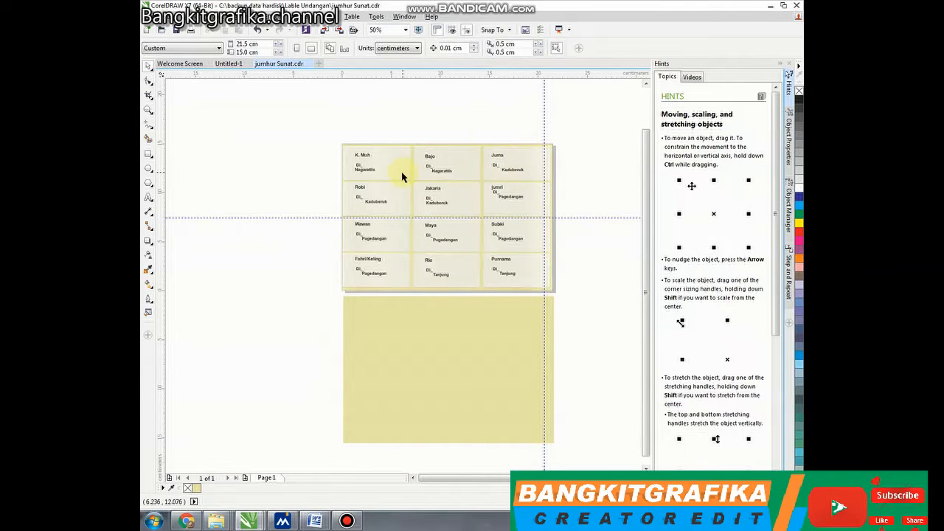
click(369, 158)
scroll(516, 159, up, 2)
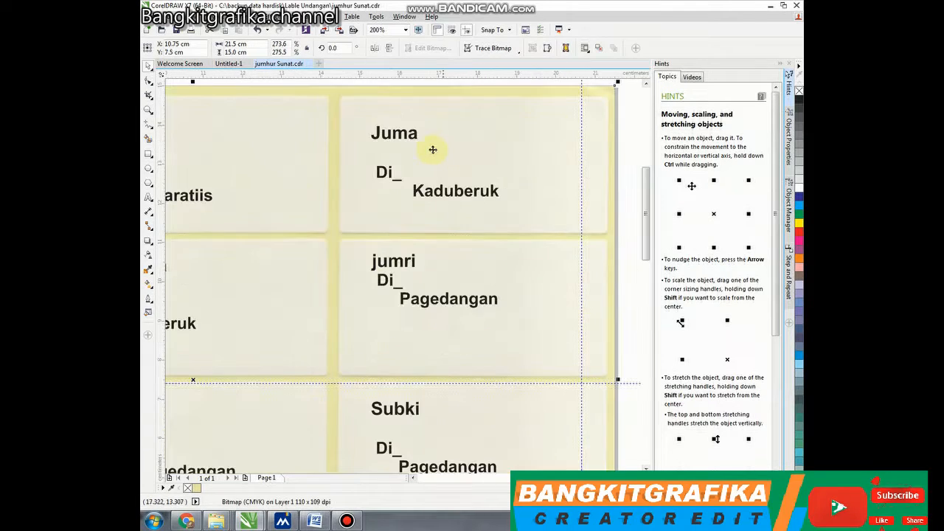
scroll(443, 155, down, 1)
scroll(484, 175, down, 1)
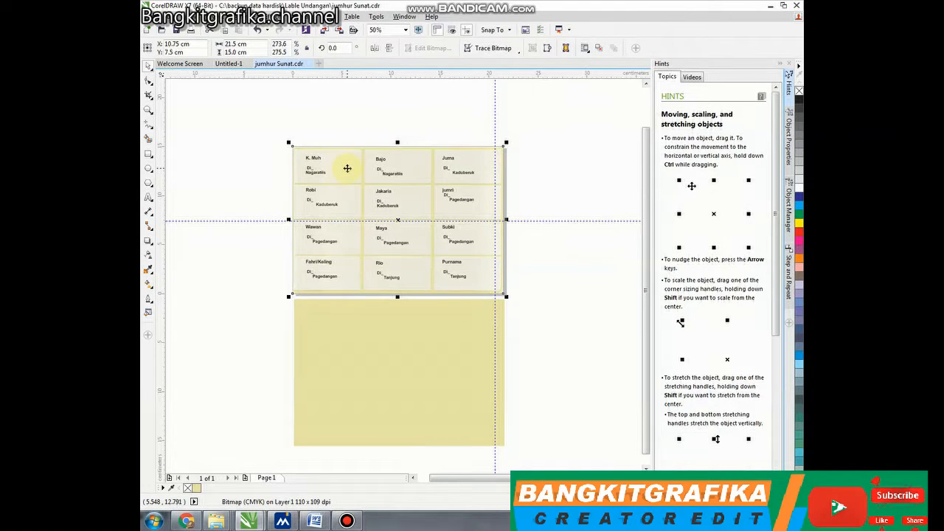
scroll(347, 168, up, 1)
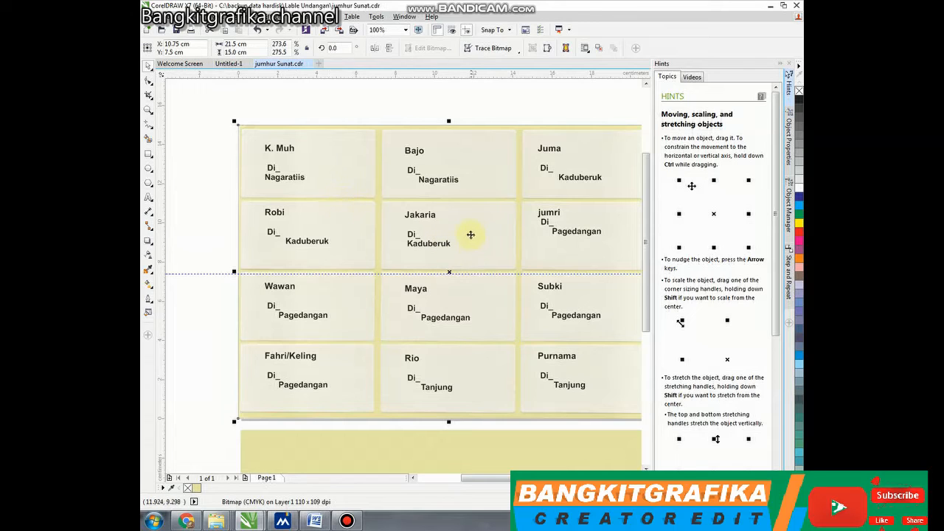
scroll(404, 200, down, 1)
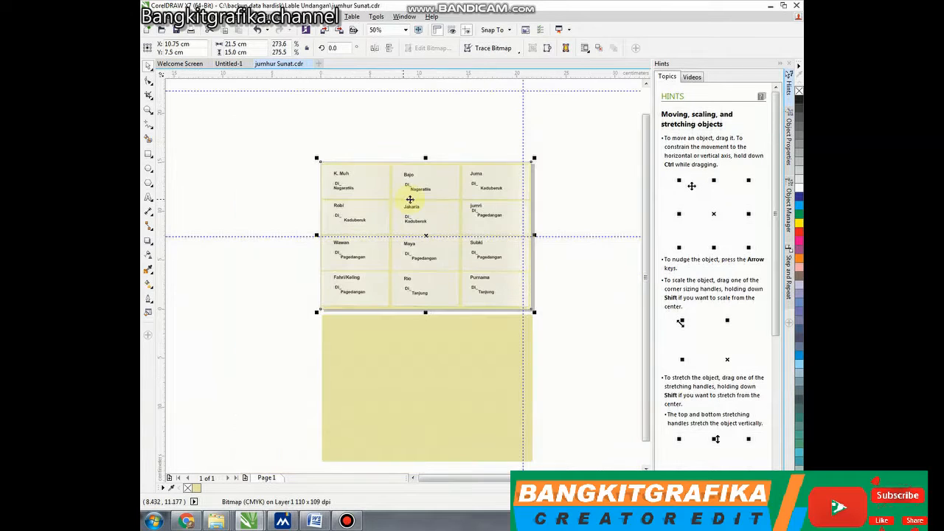
click(563, 199)
scroll(523, 196, up, 1)
scroll(387, 171, down, 1)
Step: Move the label sheet image off the page to the empty area beside the guest names
click(443, 169)
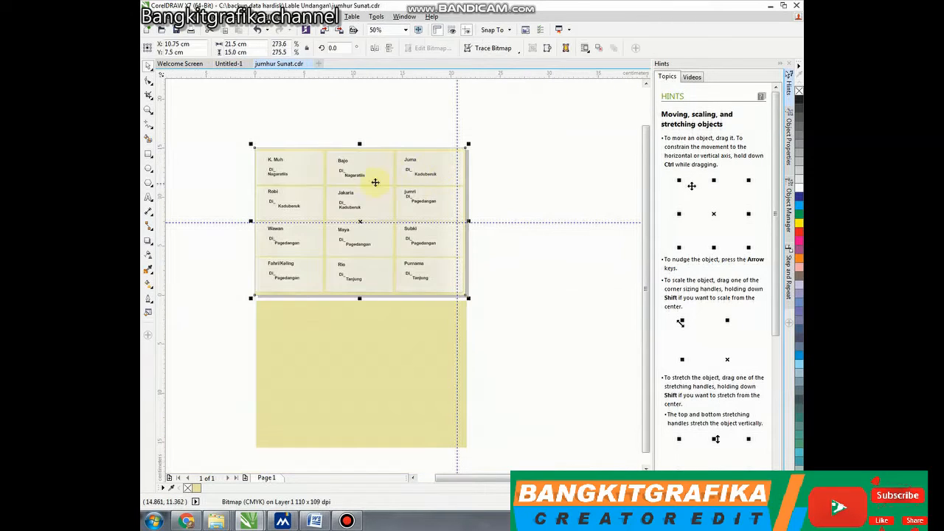
drag(317, 169, 545, 193)
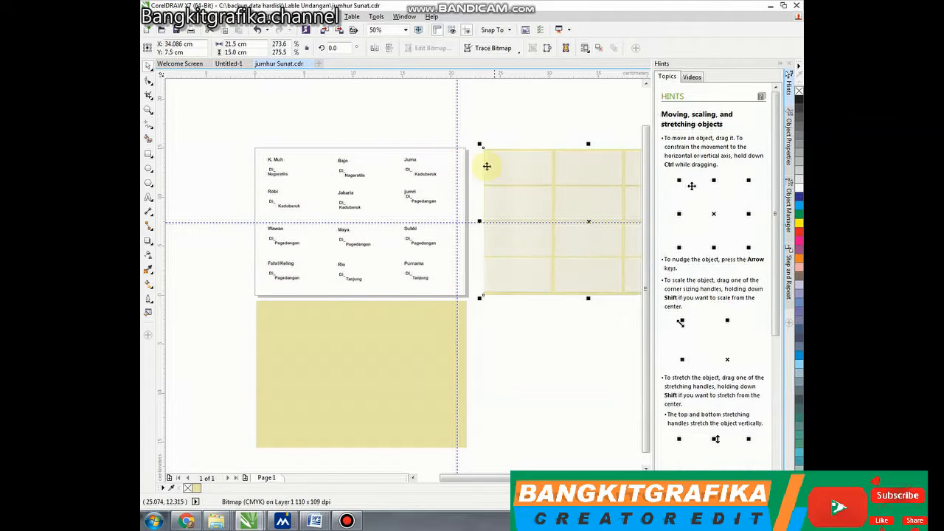
click(455, 143)
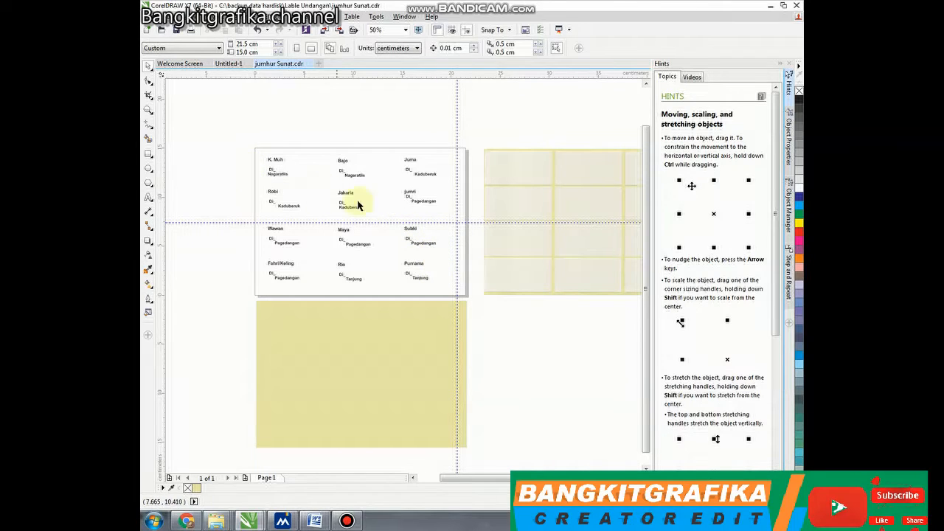
click(504, 257)
click(455, 133)
Step: Examine the rows and columns of the blank label sheet image beside the page
click(512, 199)
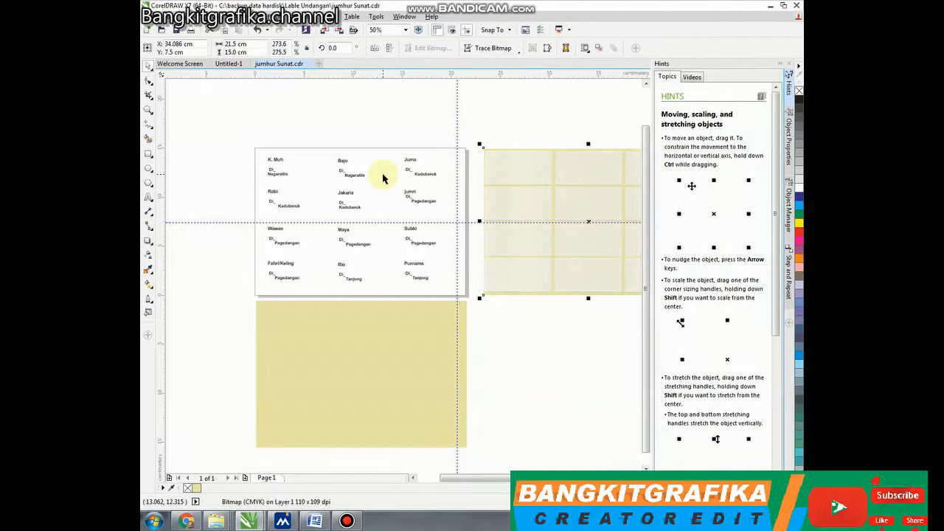
scroll(382, 178, down, 2)
key(z)
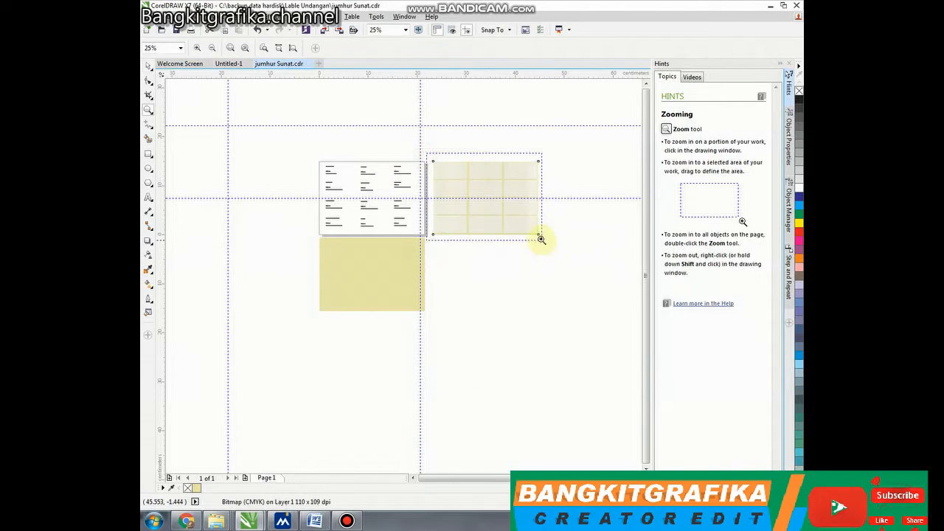
drag(540, 239, 542, 242)
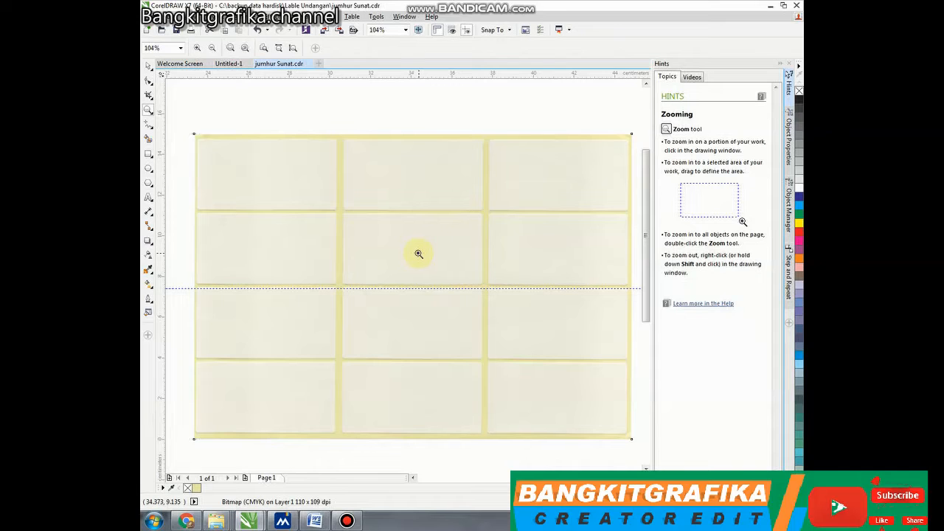
scroll(406, 244, down, 1)
scroll(368, 203, up, 1)
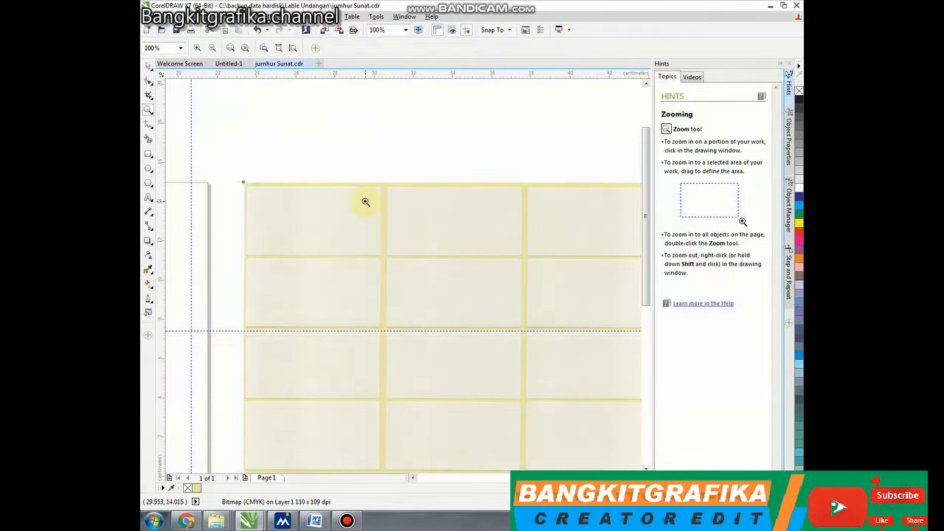
scroll(366, 202, down, 1)
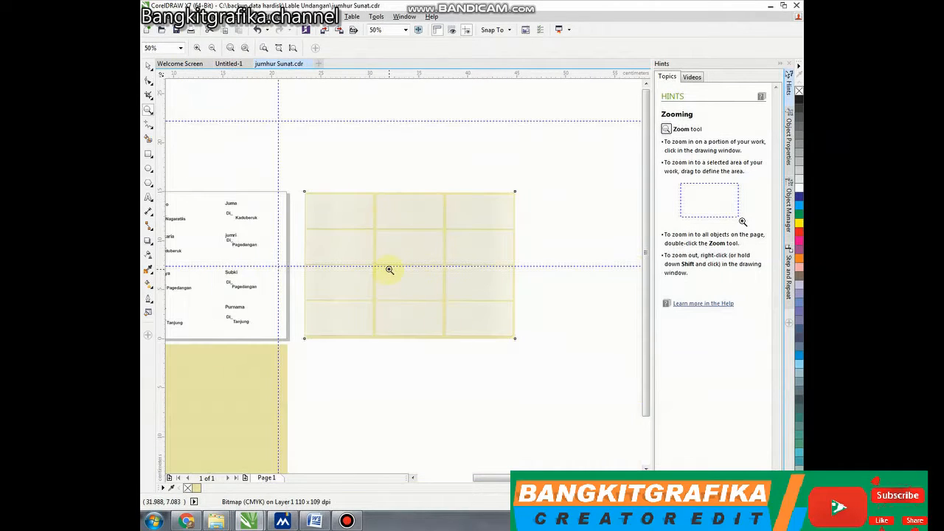
scroll(376, 253, down, 1)
scroll(373, 250, up, 2)
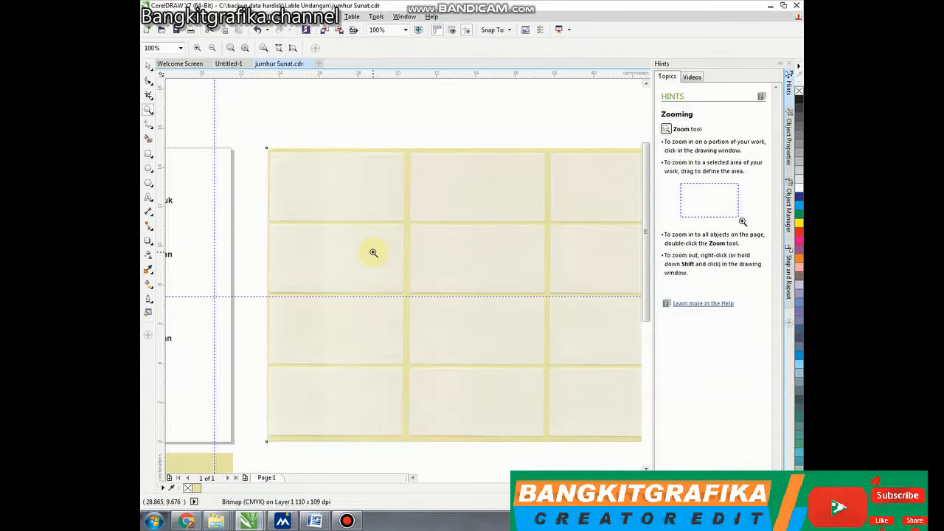
scroll(380, 249, down, 1)
Step: Examine the layout of the guest names and addresses on the page without the label sheet behind them
click(148, 65)
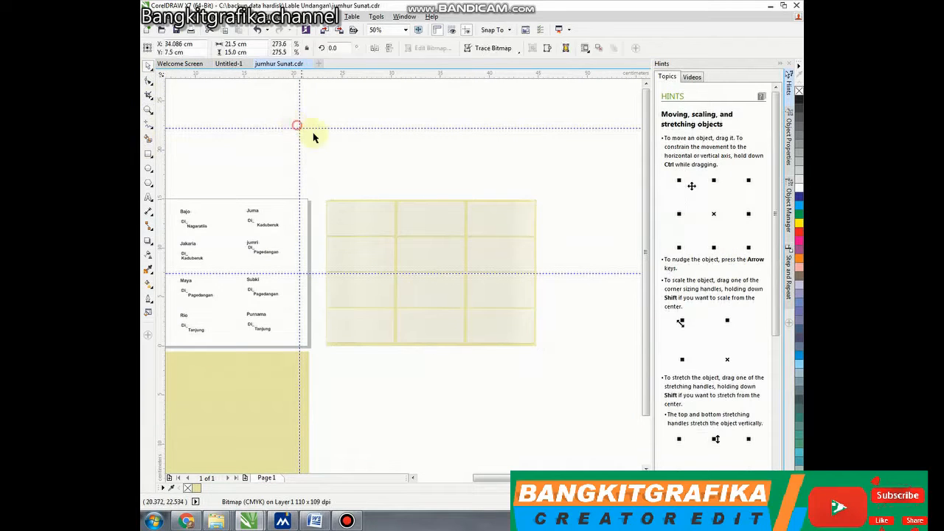
click(312, 135)
scroll(317, 136, down, 1)
scroll(252, 205, up, 2)
key(z)
drag(221, 158, 405, 303)
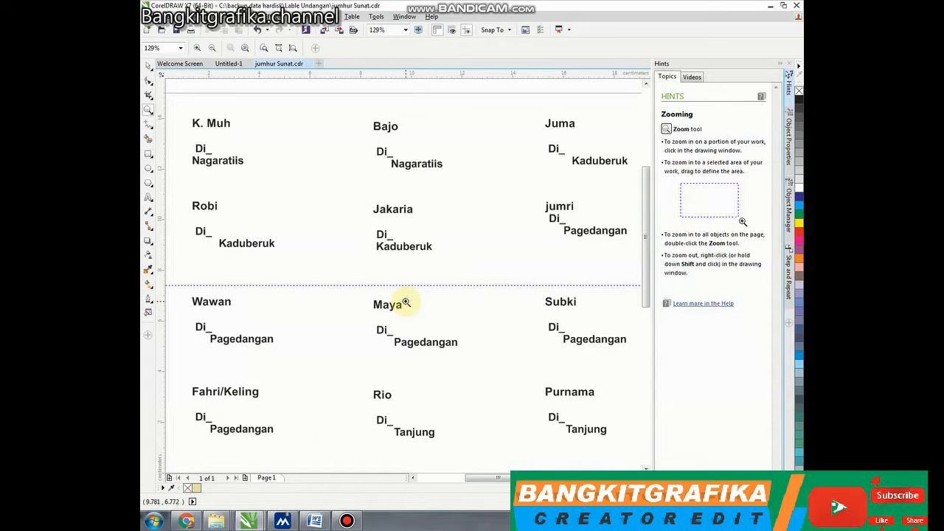
right_click(332, 233)
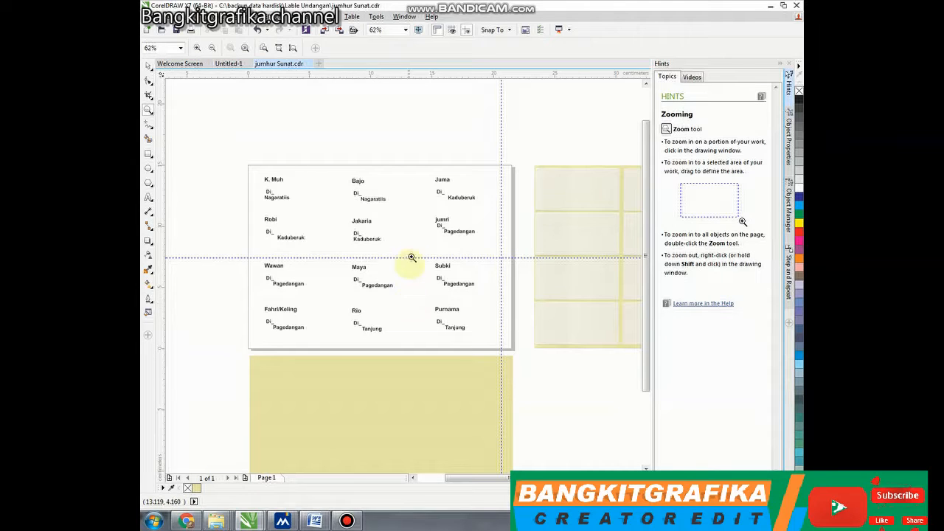
click(148, 65)
click(226, 94)
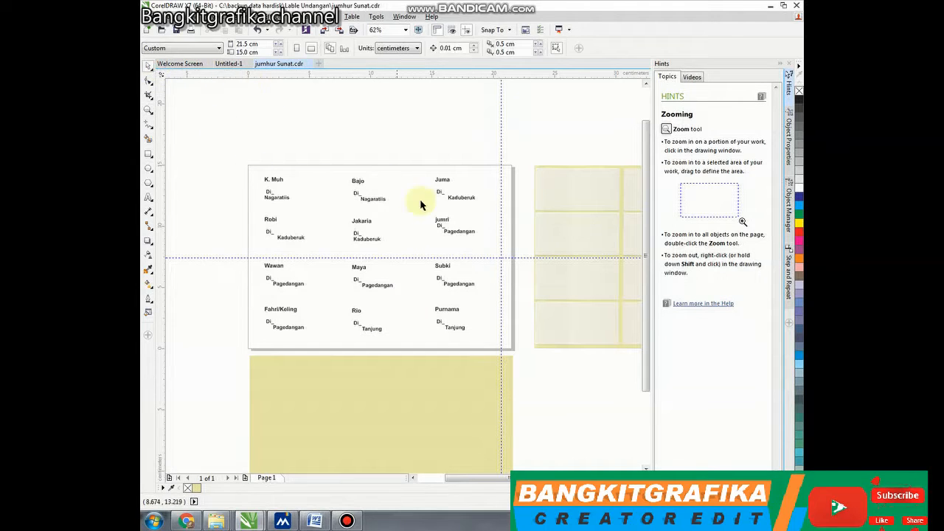
click(551, 257)
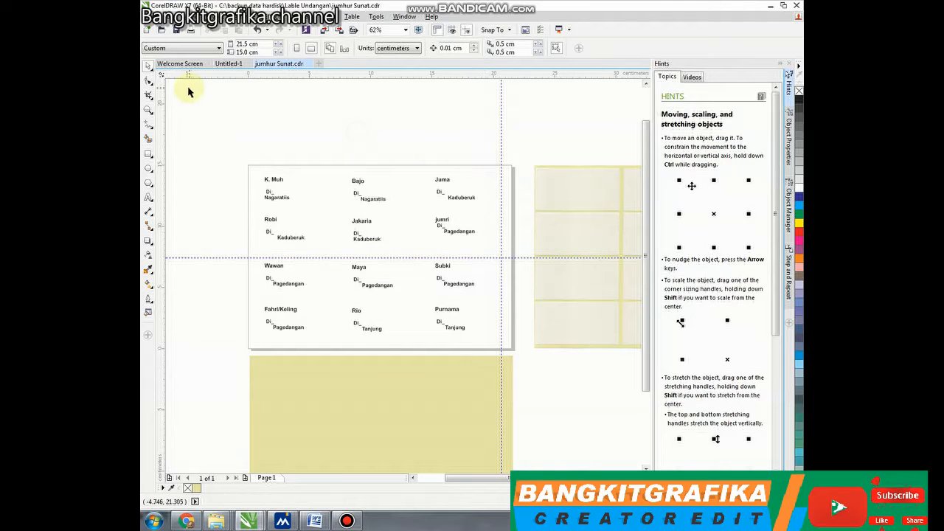
Step: Change the page size from the preset list to A4
click(216, 48)
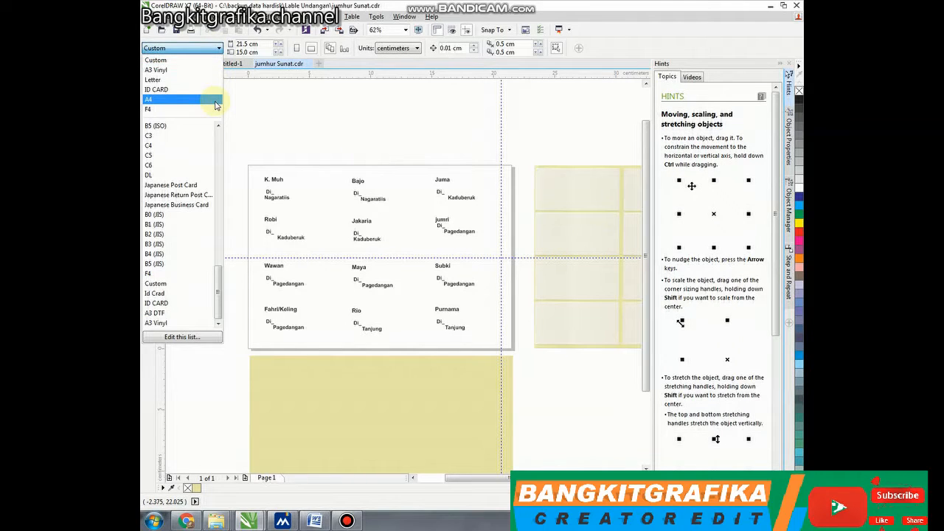
click(341, 103)
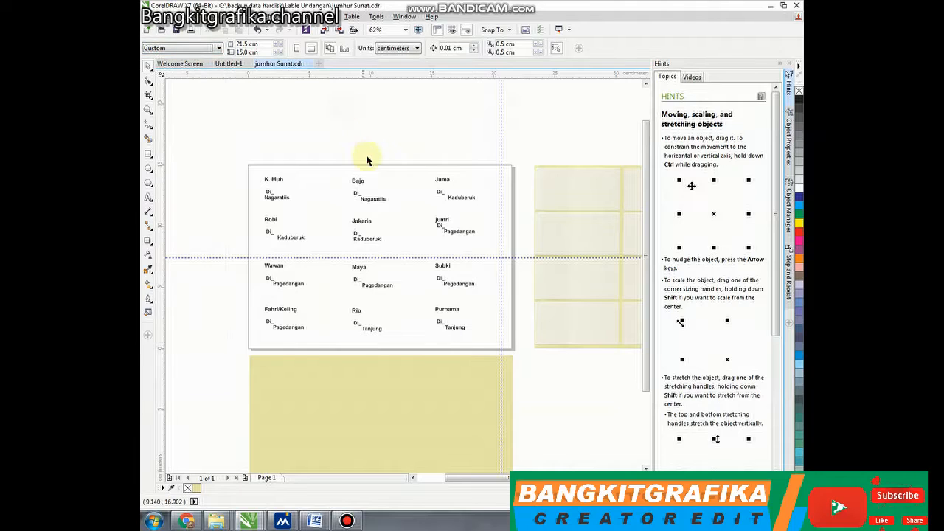
click(215, 48)
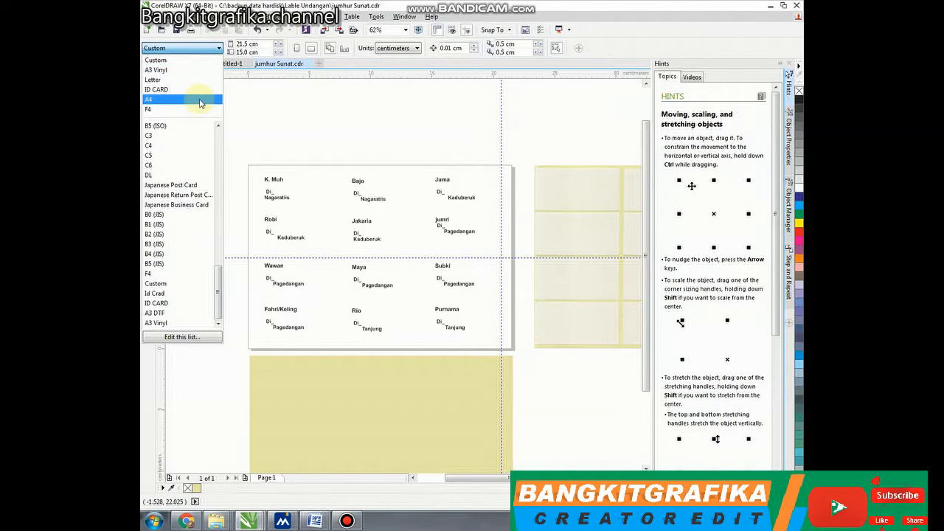
click(200, 99)
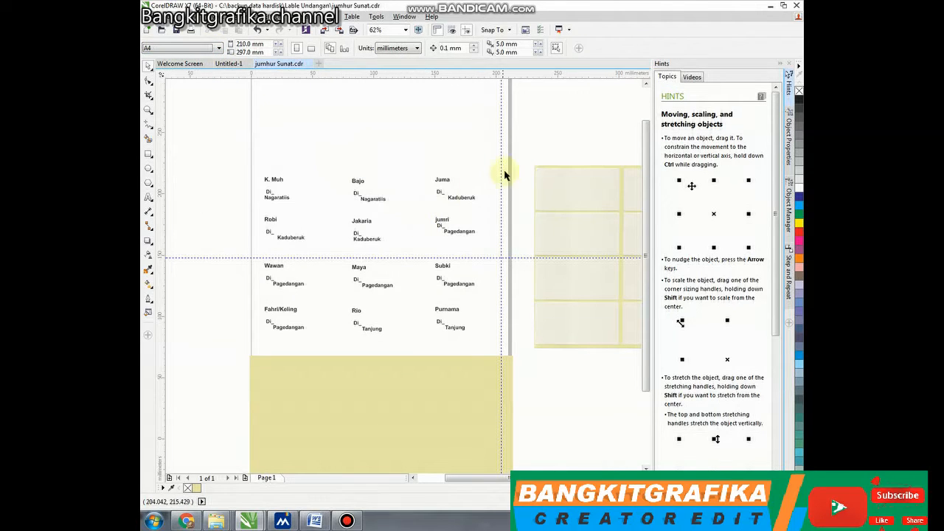
Step: Move the label sheet image to the empty area on the left side of the A4 page
scroll(510, 179, down, 2)
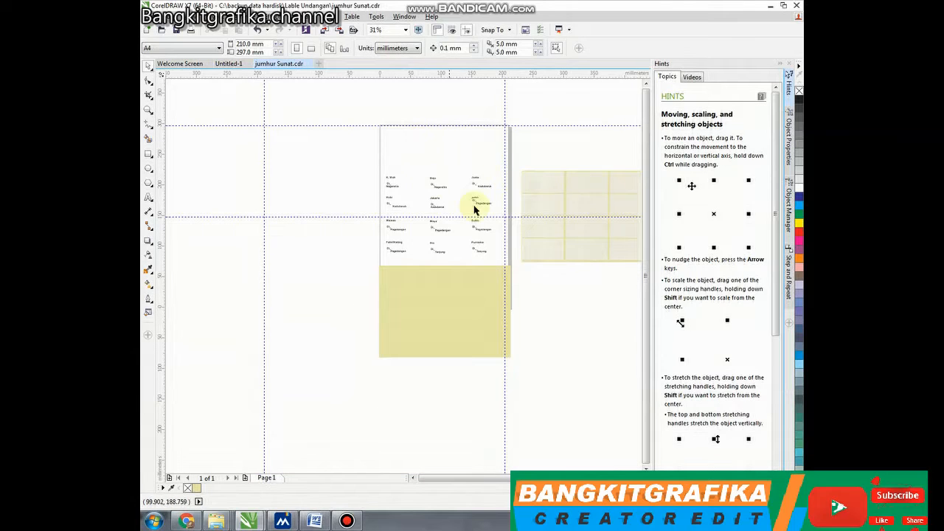
click(572, 230)
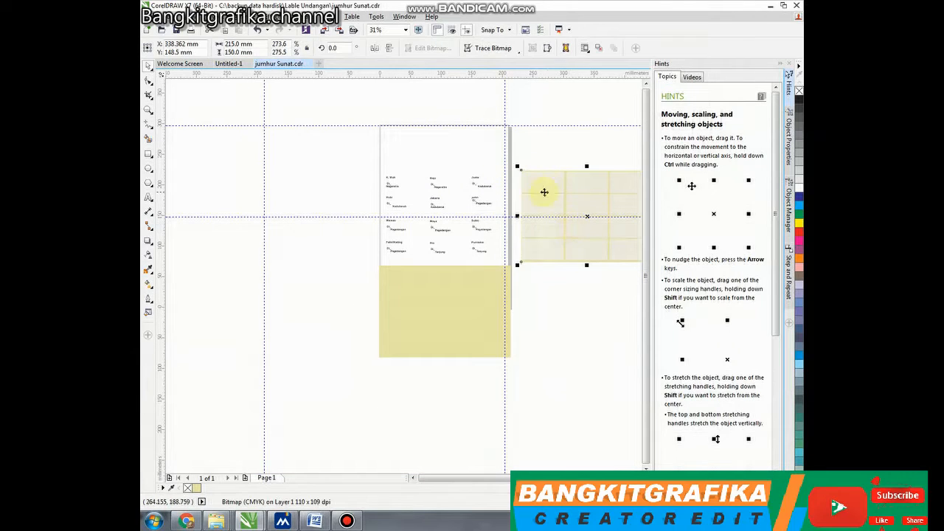
drag(565, 196, 279, 202)
click(295, 141)
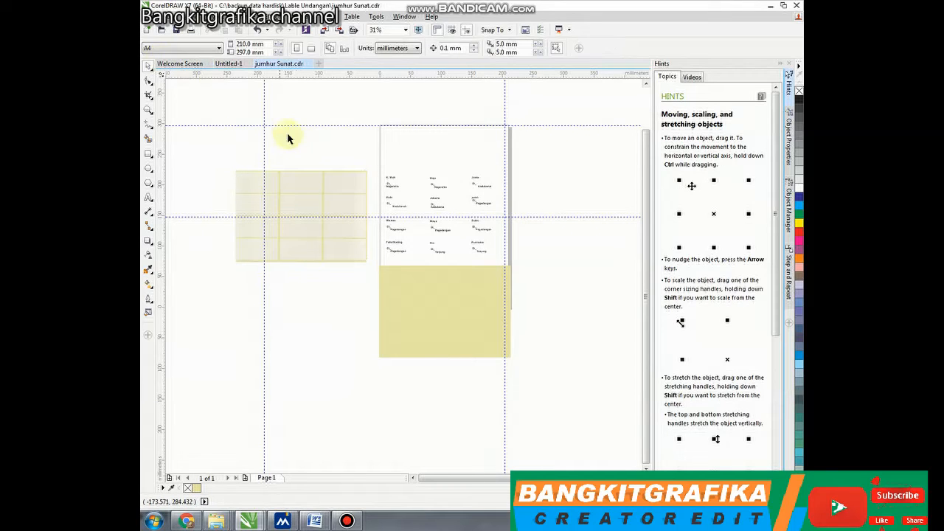
Step: Draw a rectangle over the label sheet image, following its outer edges
click(147, 154)
scroll(229, 158, up, 2)
drag(225, 154, 485, 329)
click(148, 65)
click(215, 91)
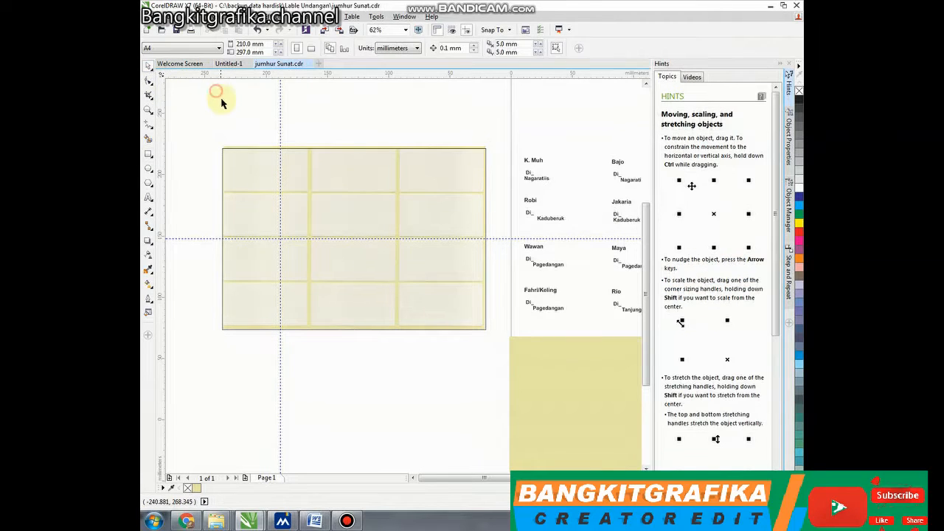
Step: Set the drawing units to centimeters and select the rectangle over the label sheet
click(415, 49)
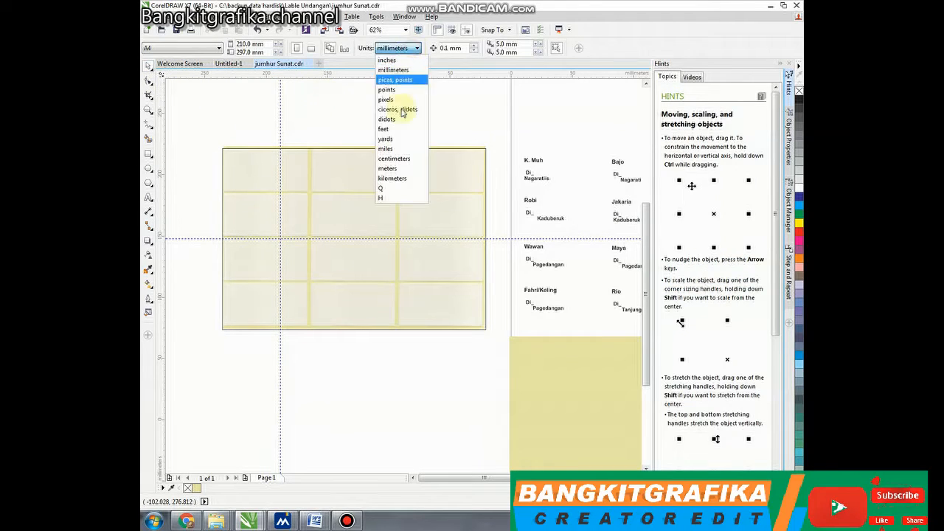
click(398, 160)
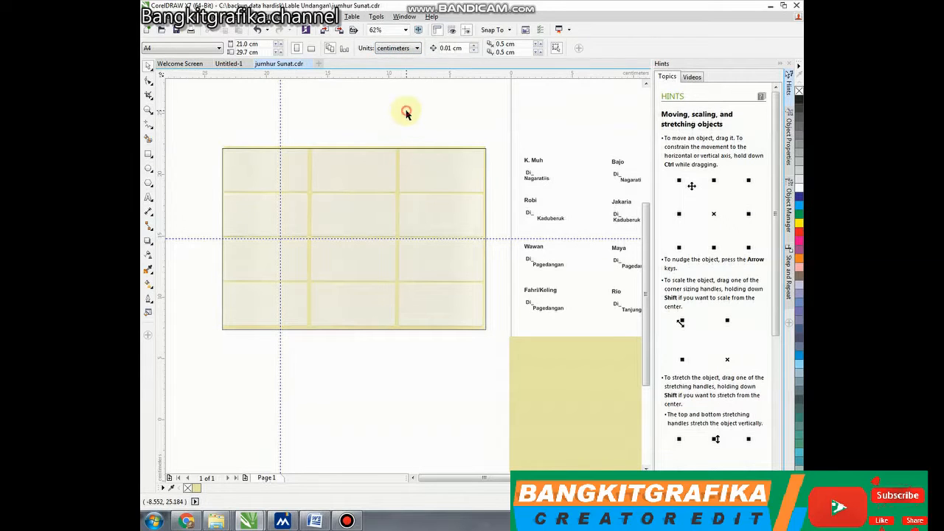
click(347, 162)
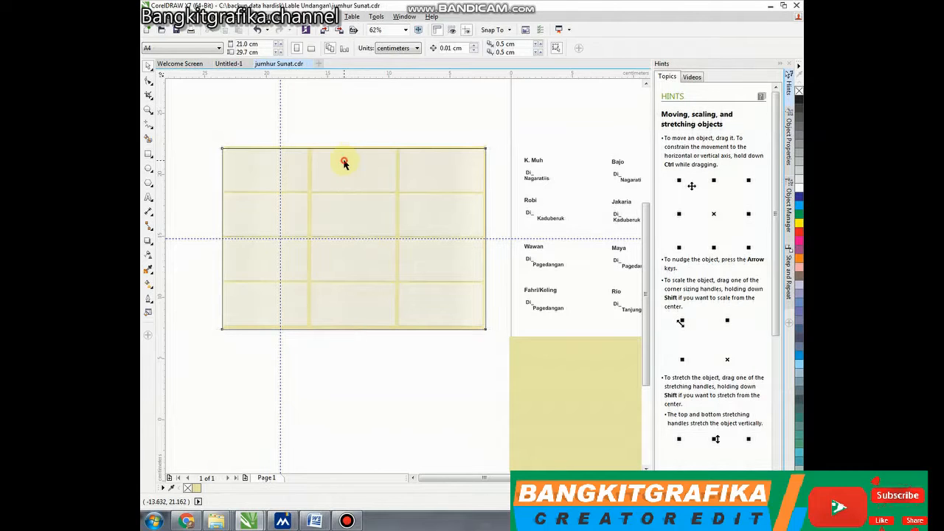
Step: Set a custom page size of 21.5 cm wide by 15 cm high, matching the beige rectangle's dimensions
scroll(312, 184, down, 1)
click(481, 310)
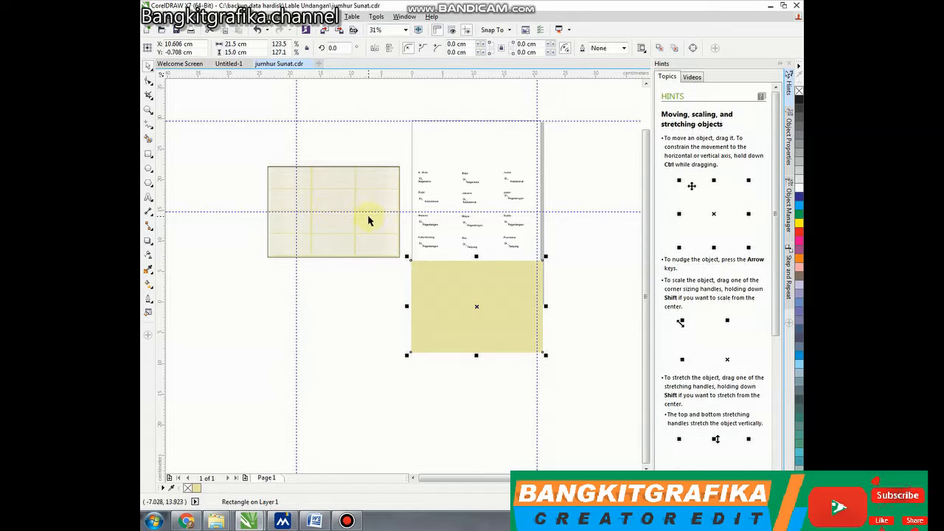
click(327, 210)
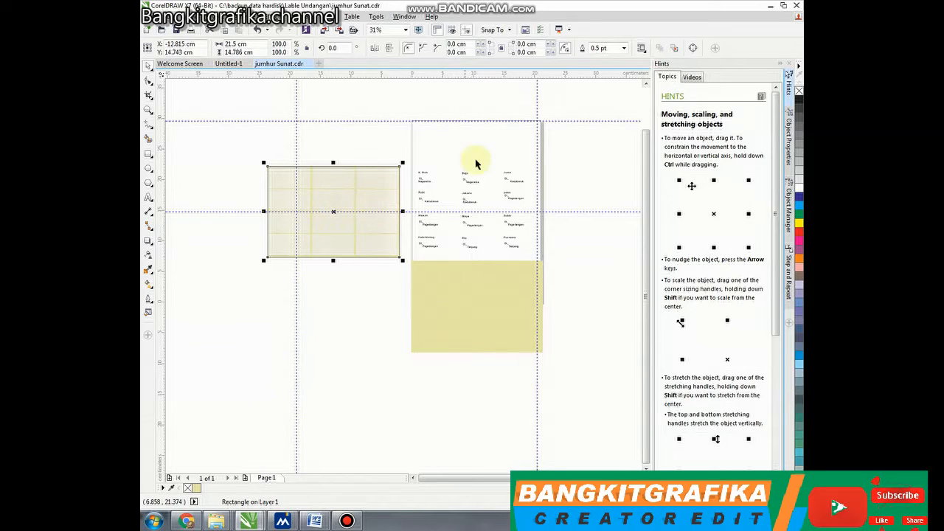
click(568, 186)
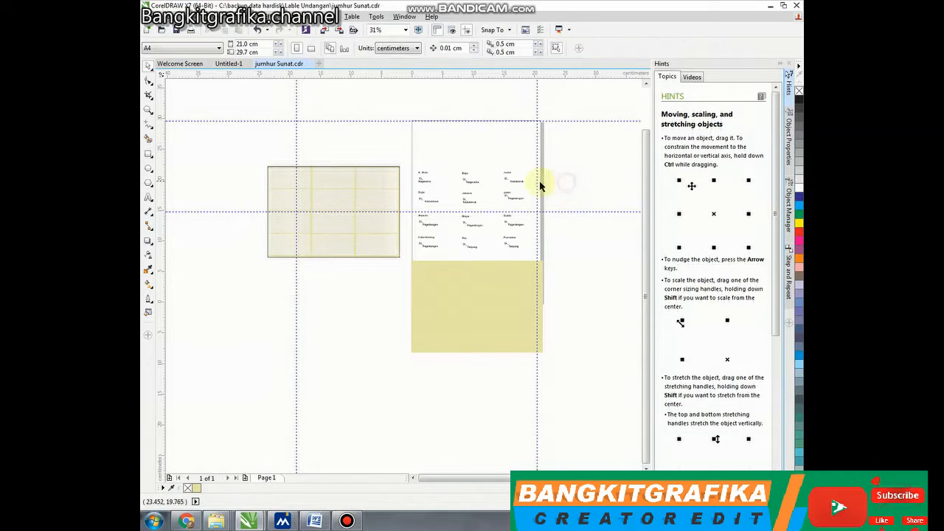
scroll(470, 156, up, 1)
scroll(434, 185, down, 1)
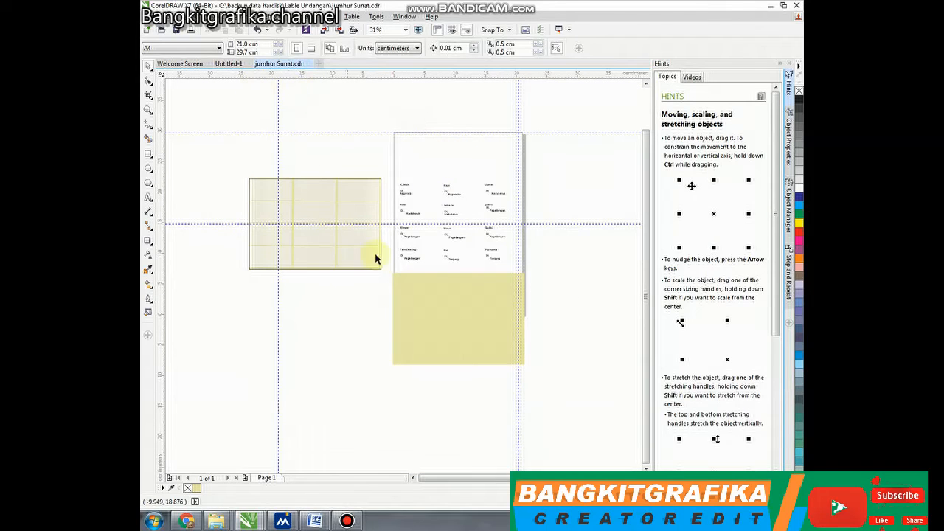
click(420, 112)
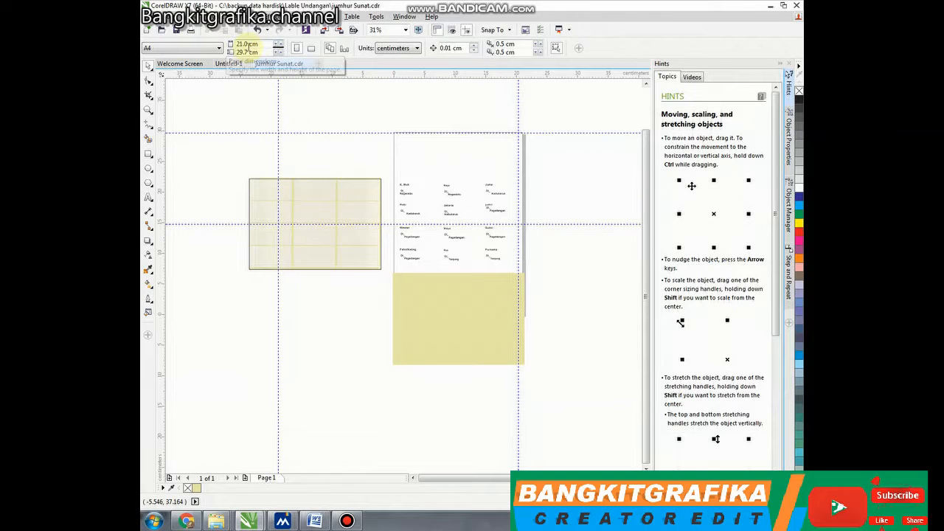
click(427, 281)
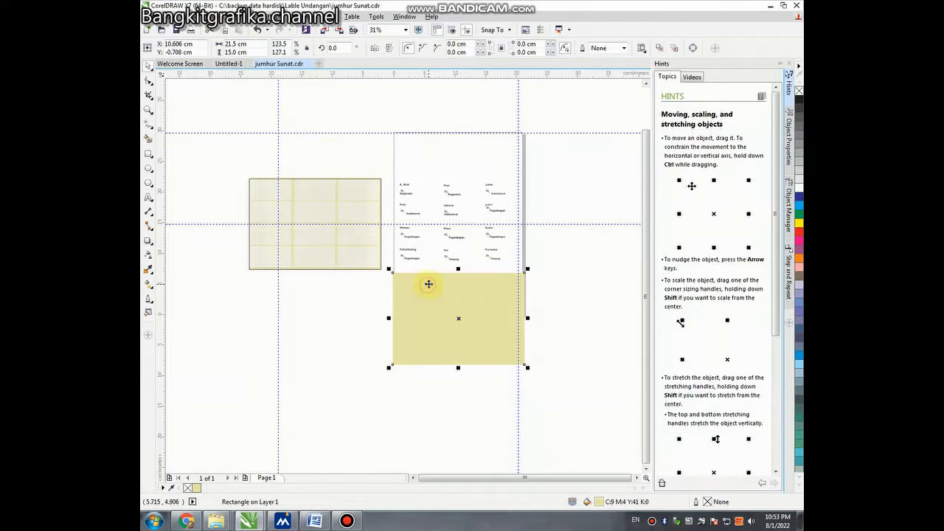
click(356, 113)
click(420, 107)
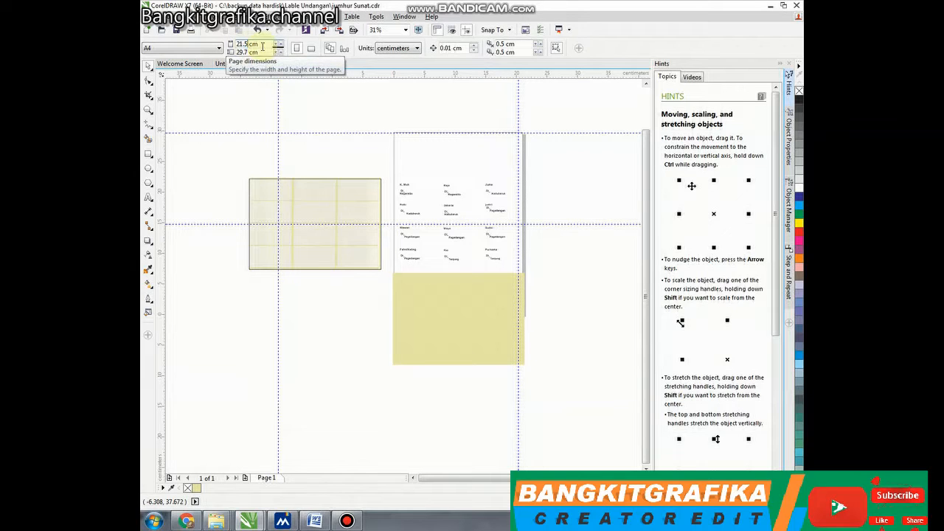
click(251, 53)
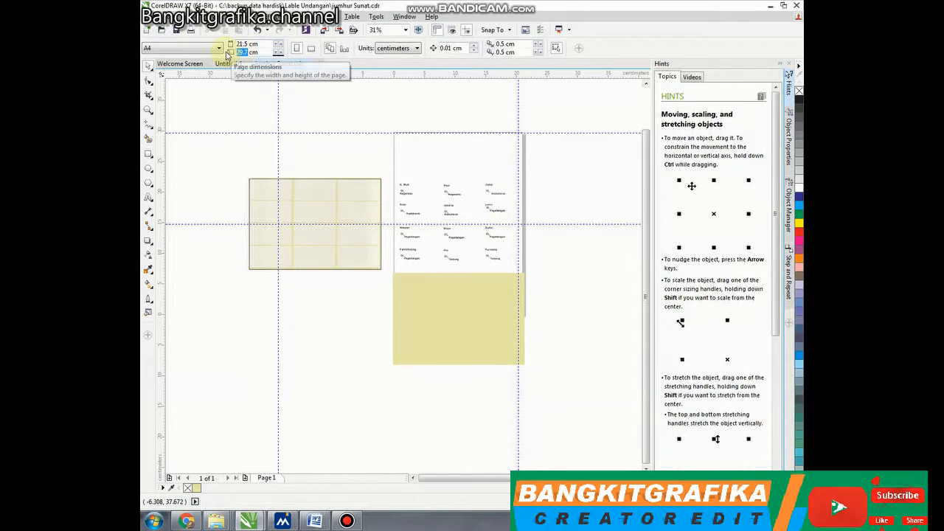
key(Return)
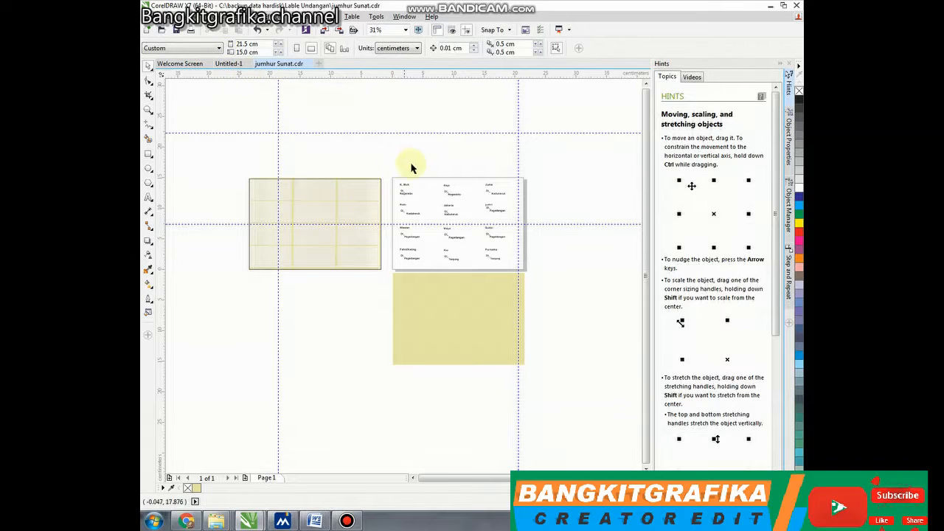
Step: Delete the outline rectangle over the label sheet image and center the image on the page behind the names
click(380, 212)
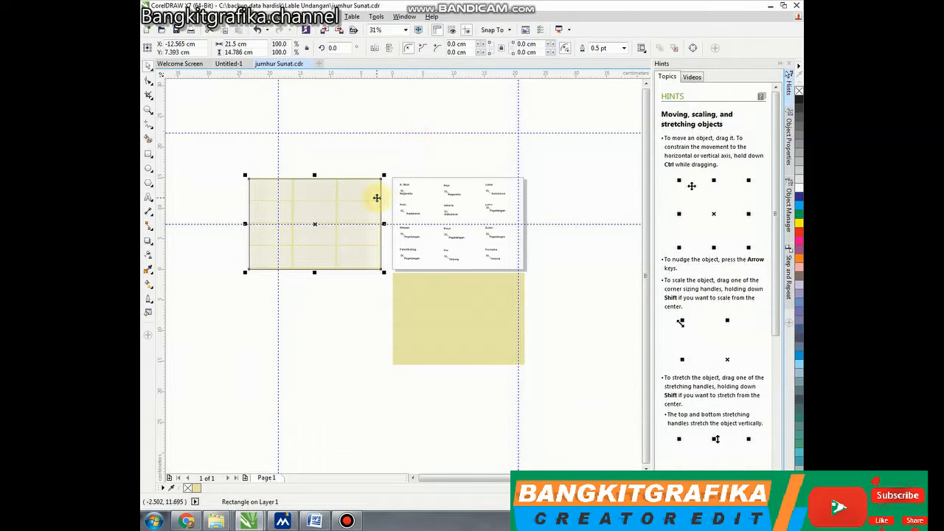
key(Delete)
click(365, 217)
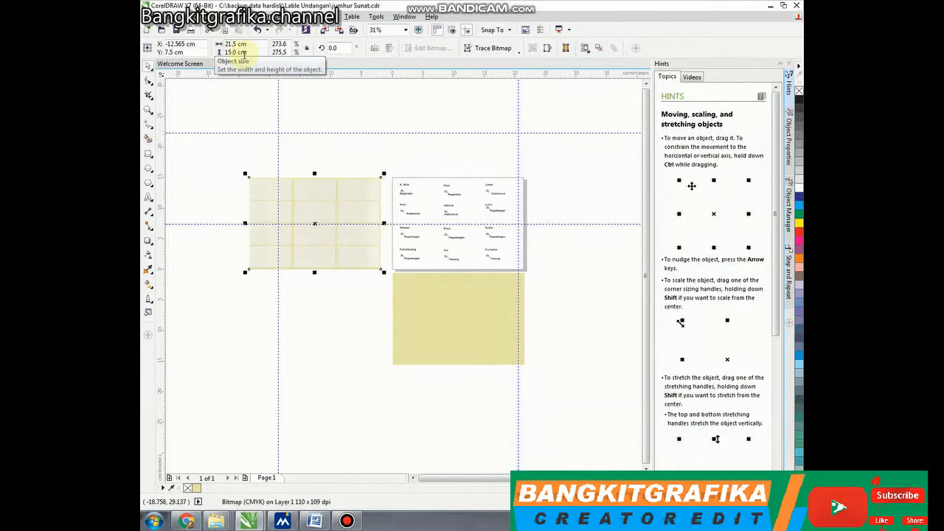
click(369, 143)
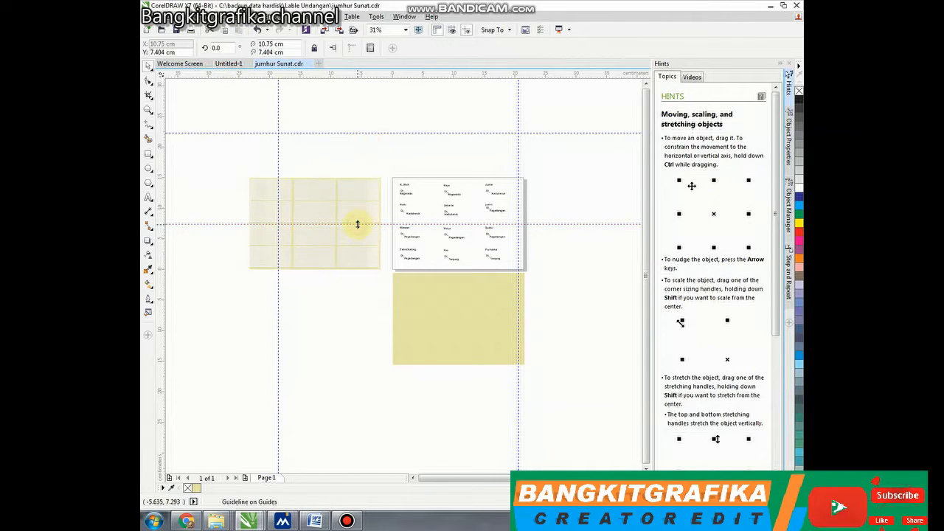
click(331, 216)
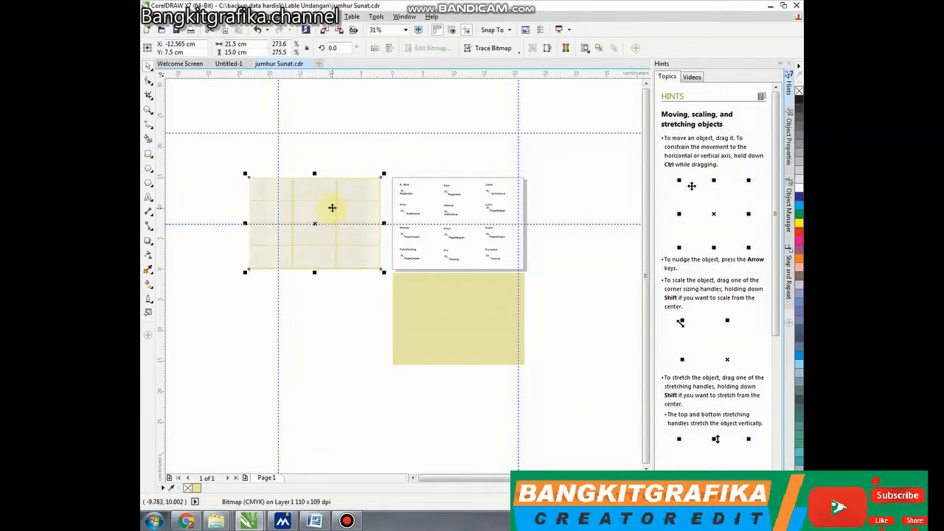
key(p)
click(430, 152)
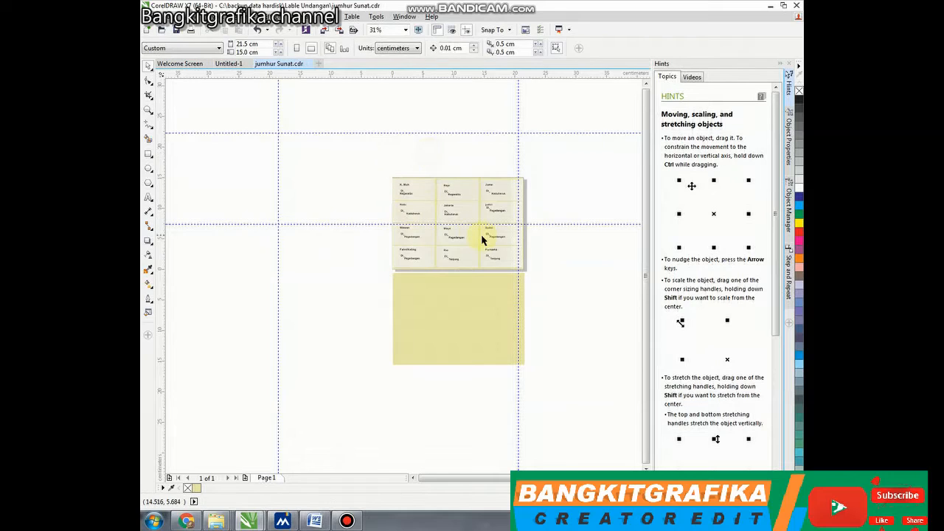
Step: Examine how the guest names sit inside the label cells of the sheet image, checking the first label's text block
scroll(481, 235, up, 2)
scroll(425, 189, down, 2)
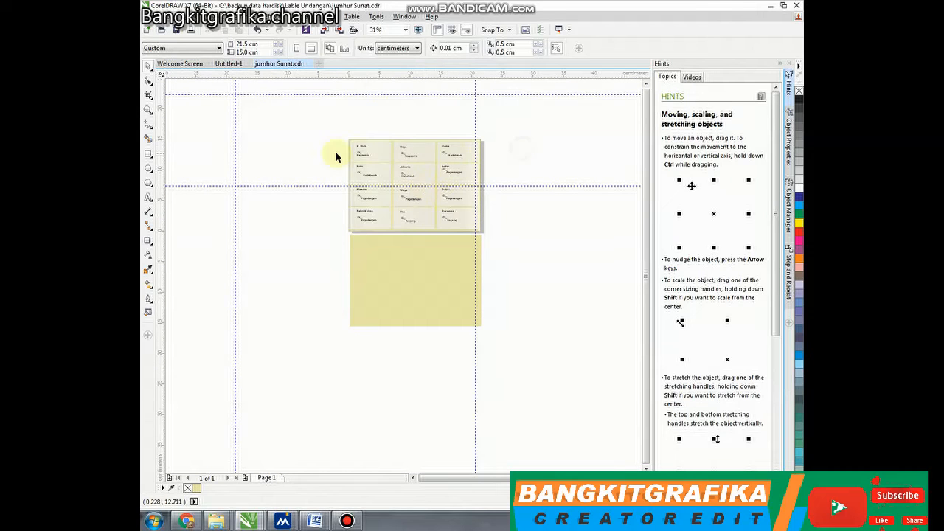
scroll(336, 153, up, 2)
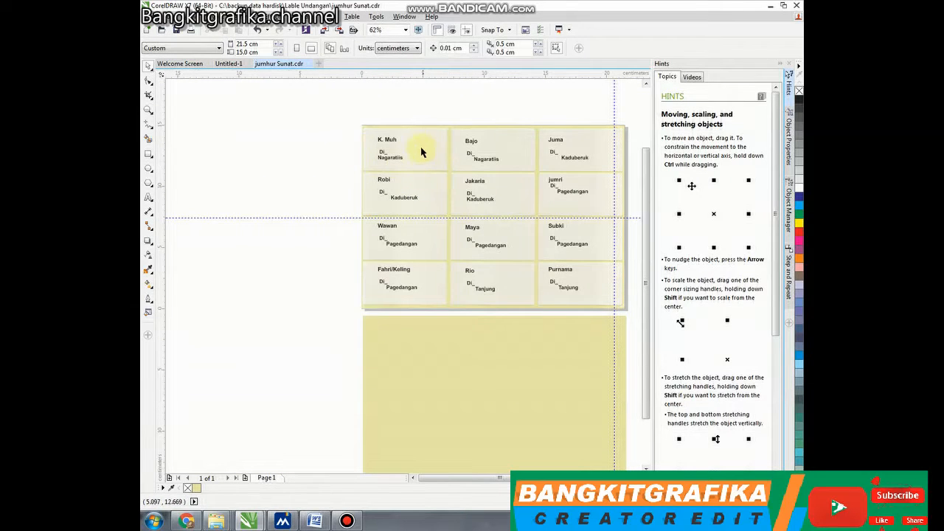
scroll(423, 156, up, 2)
scroll(363, 132, down, 2)
scroll(365, 132, up, 2)
scroll(365, 132, down, 2)
scroll(366, 132, up, 2)
click(367, 172)
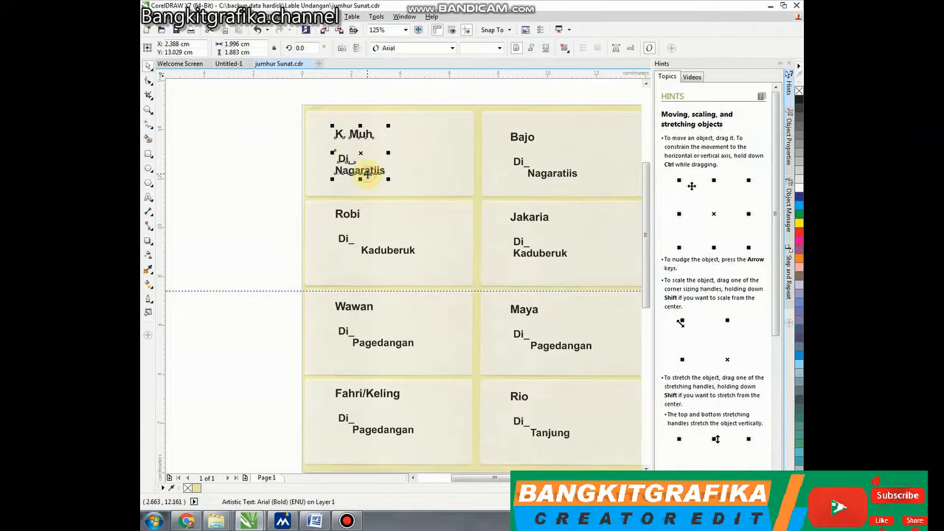
scroll(358, 140, down, 2)
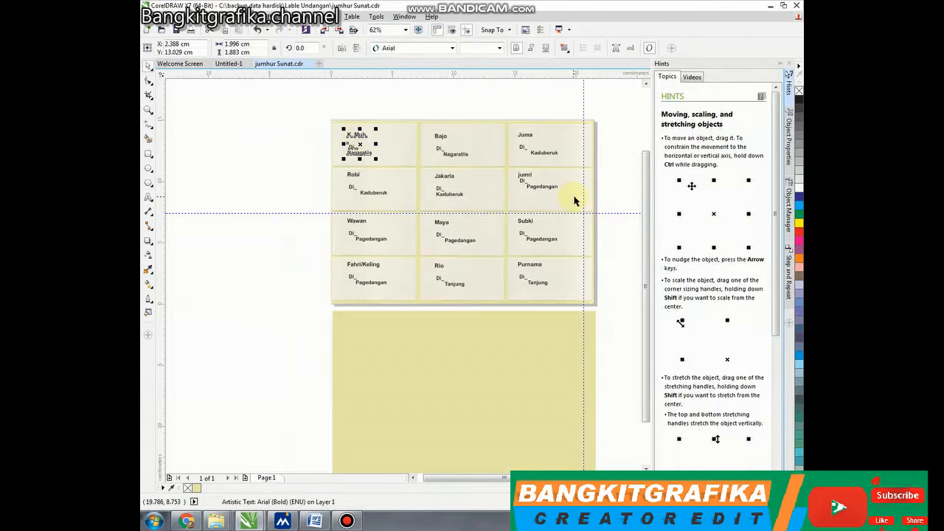
click(607, 151)
scroll(425, 154, up, 2)
scroll(412, 155, down, 2)
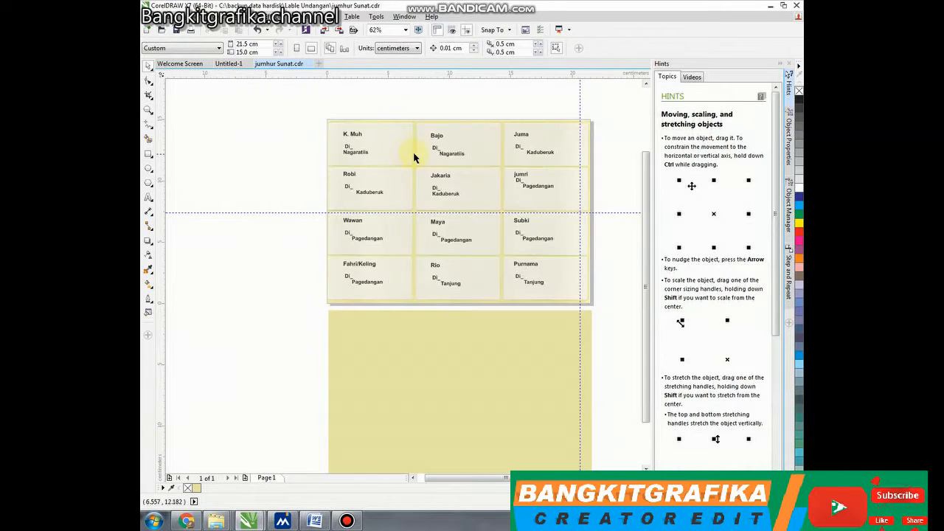
click(395, 148)
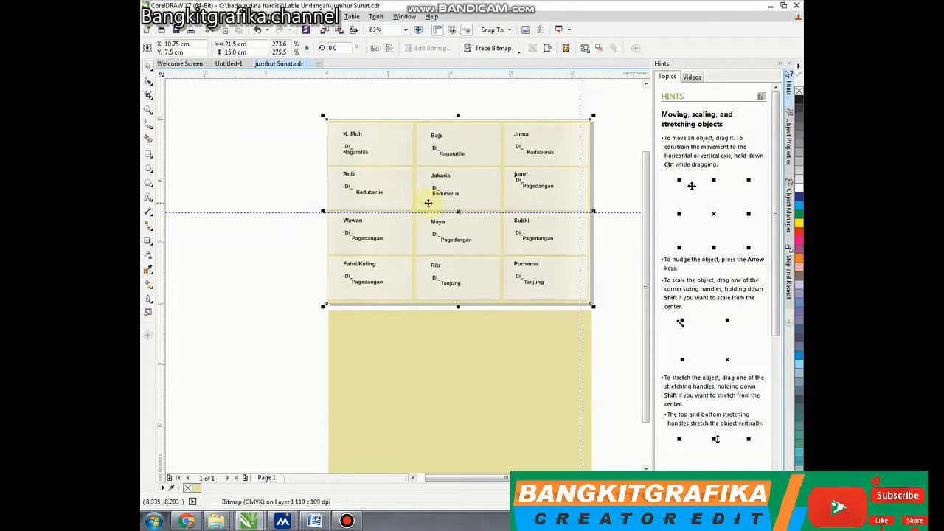
click(371, 103)
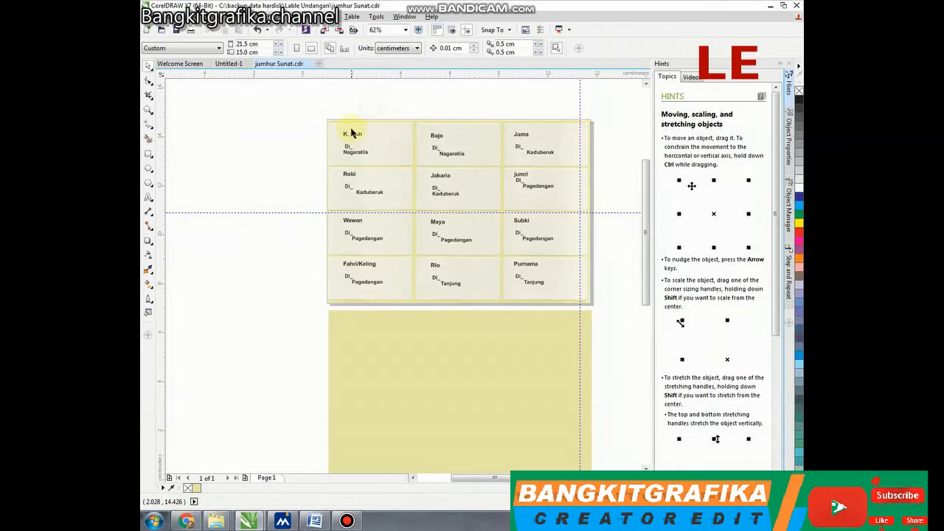
scroll(352, 133, up, 2)
scroll(361, 143, down, 2)
scroll(371, 148, up, 2)
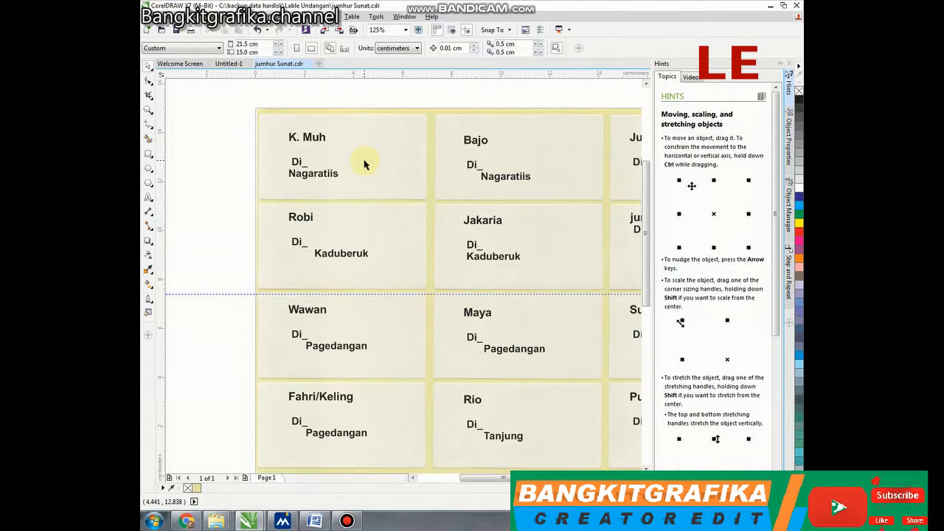
click(466, 144)
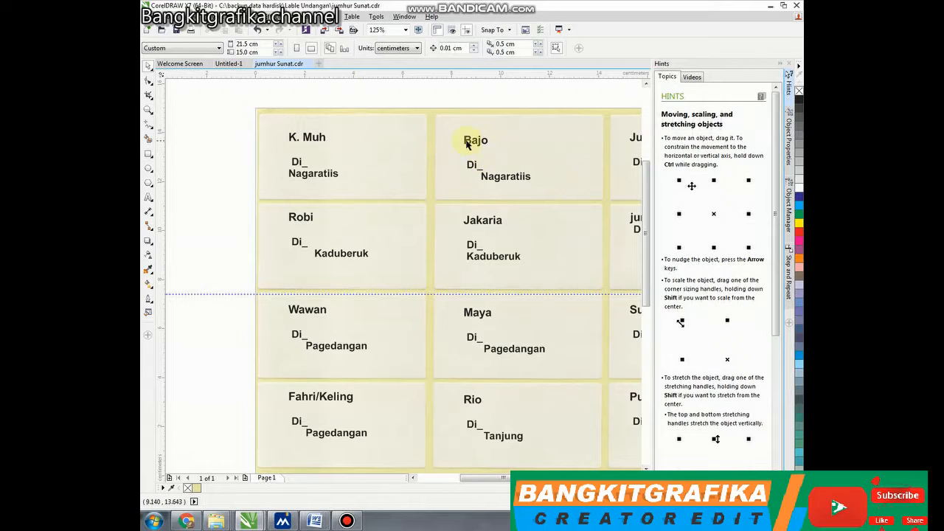
Step: Select the first label's text block and the label sheet image in turn to examine them as separate objects
drag(239, 112, 358, 210)
drag(386, 244, 356, 177)
scroll(358, 176, down, 1)
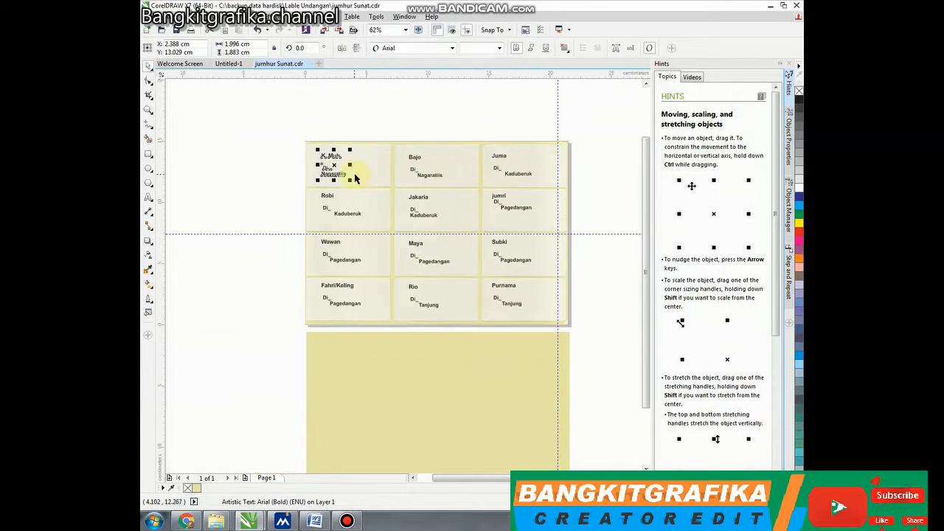
scroll(547, 161, up, 1)
scroll(504, 166, down, 1)
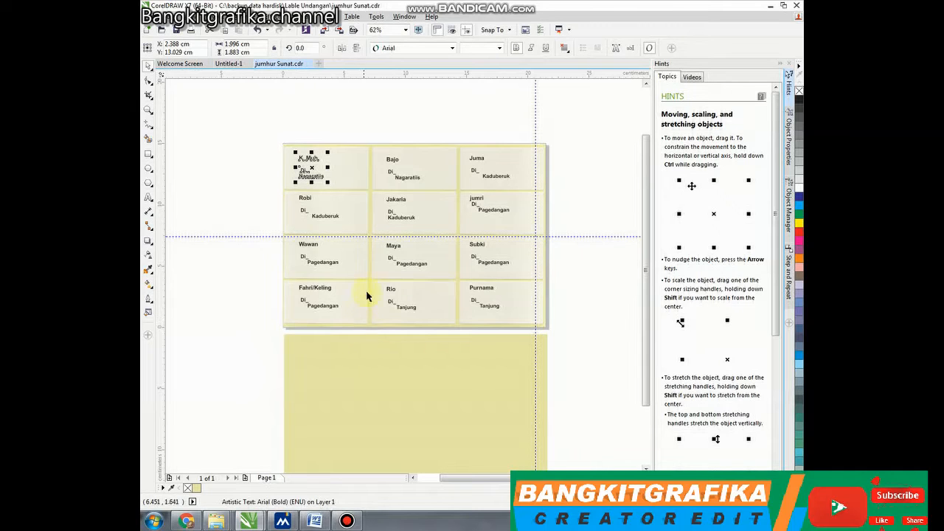
click(432, 154)
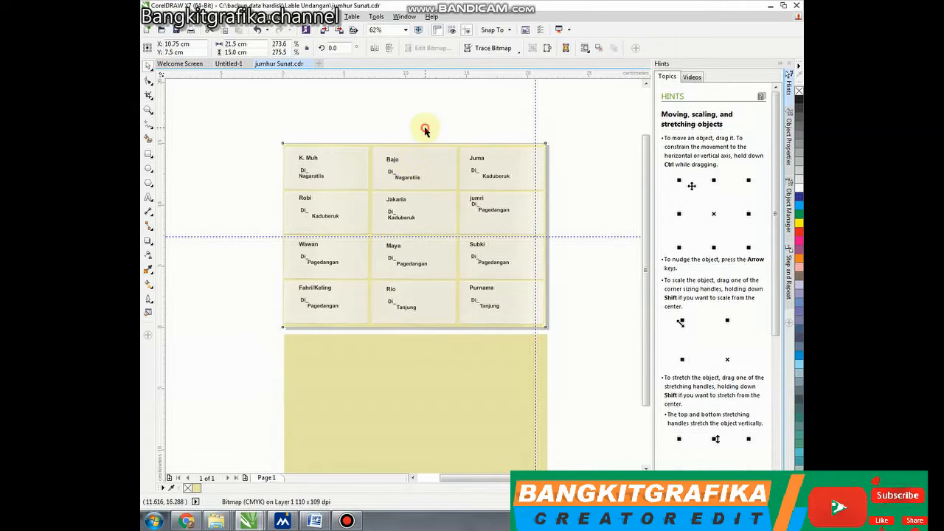
click(440, 129)
click(436, 162)
click(448, 116)
click(445, 170)
click(442, 113)
scroll(450, 142, down, 1)
scroll(444, 149, up, 2)
scroll(420, 183, up, 2)
scroll(301, 207, down, 2)
scroll(332, 211, up, 2)
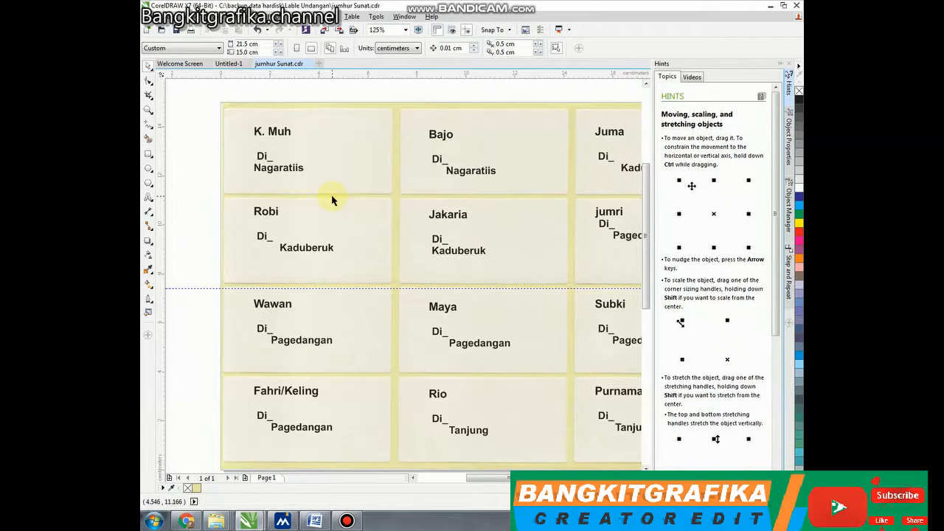
scroll(432, 194, down, 2)
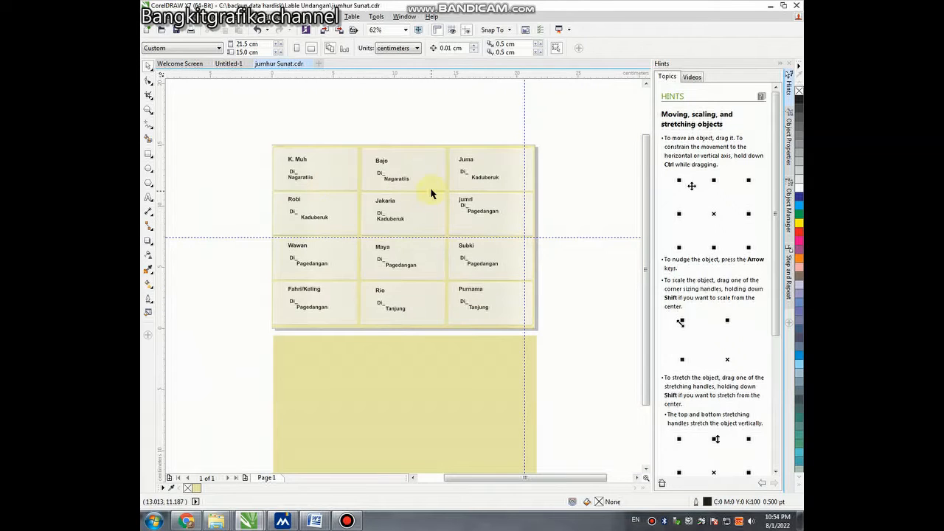
click(428, 186)
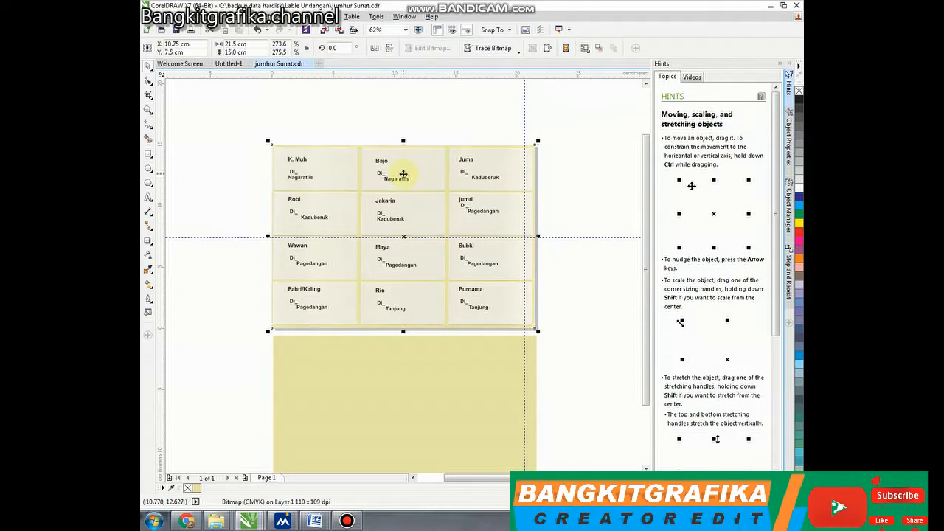
click(406, 113)
Step: Reposition the text block in the top row's middle label to about X 10.01 cm, Y 12.91 cm
scroll(355, 150, up, 1)
drag(370, 125, 485, 271)
drag(425, 204, 428, 179)
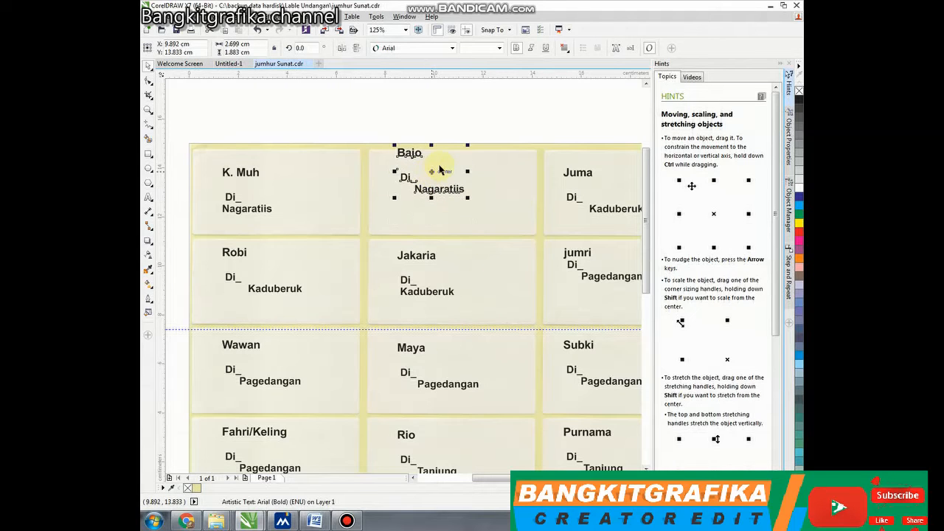
mouse_move(431, 189)
mouse_down()
mouse_move(432, 211)
mouse_move(398, 192)
mouse_move(432, 214)
mouse_move(435, 190)
mouse_up()
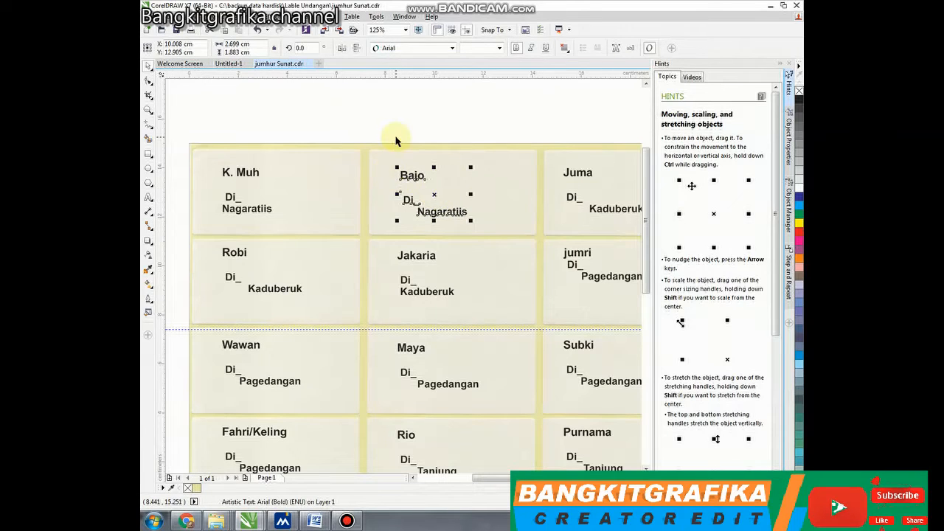
click(379, 135)
Step: Align the text blocks of the first two labels in the top row by their top edges
scroll(379, 135, down, 2)
drag(423, 155, 222, 184)
key(t)
click(568, 183)
scroll(386, 169, up, 2)
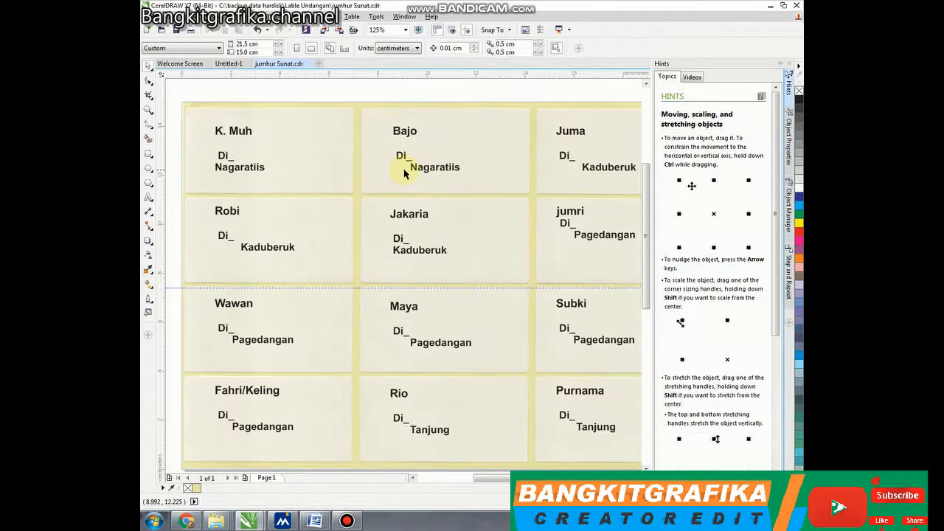
scroll(421, 234, down, 2)
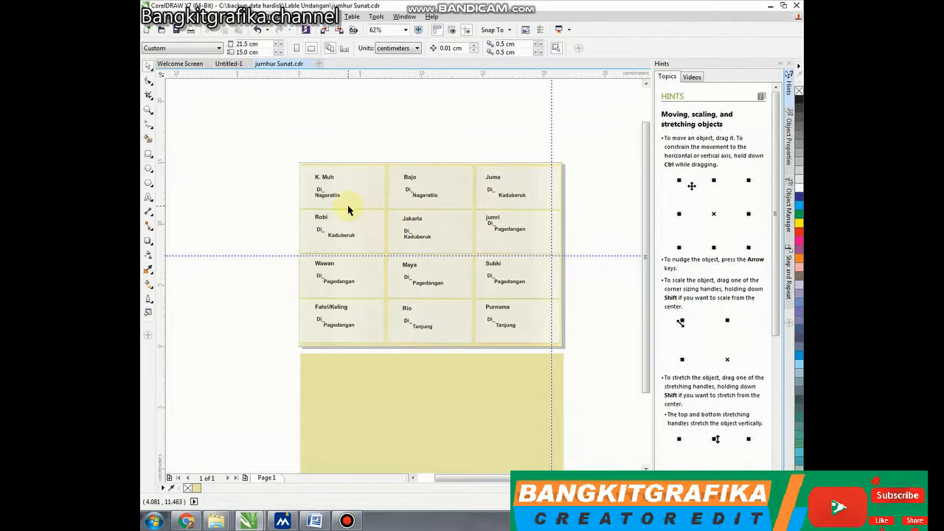
scroll(366, 214, up, 2)
click(367, 215)
scroll(368, 209, down, 2)
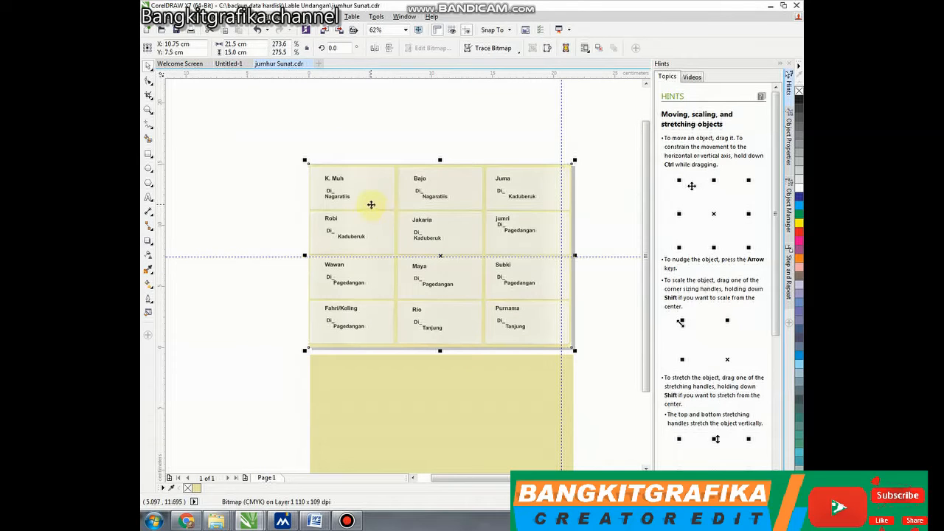
click(597, 179)
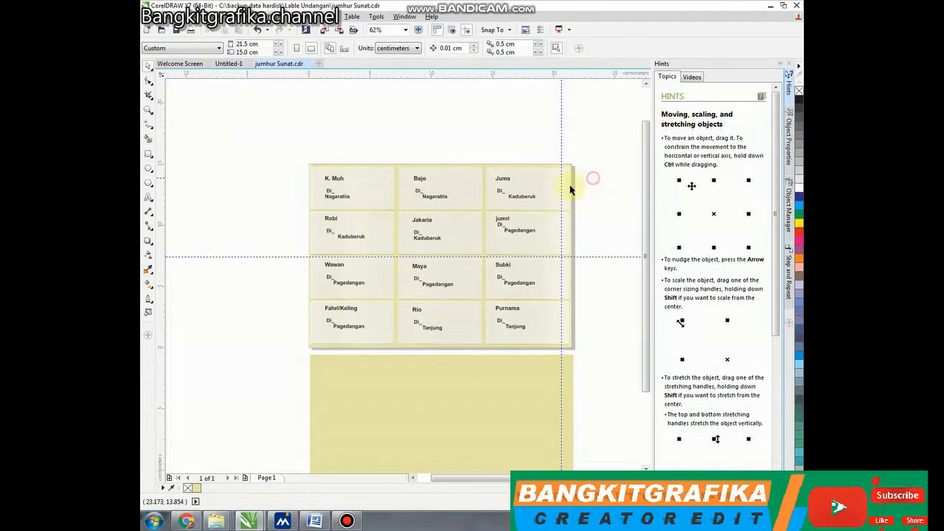
Step: Open the first label's text block for editing and examine how its name and address lines sit inside the cell
click(480, 392)
click(327, 177)
scroll(334, 171, up, 2)
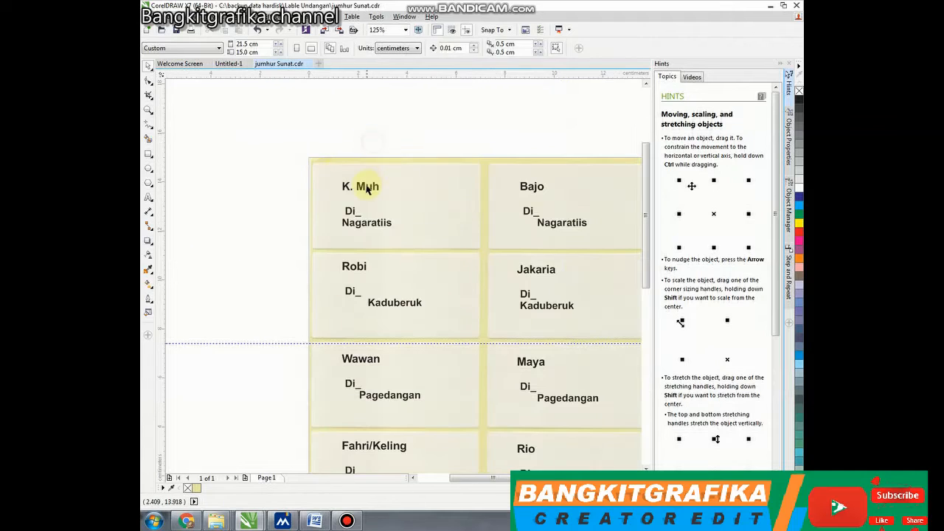
double_click(367, 187)
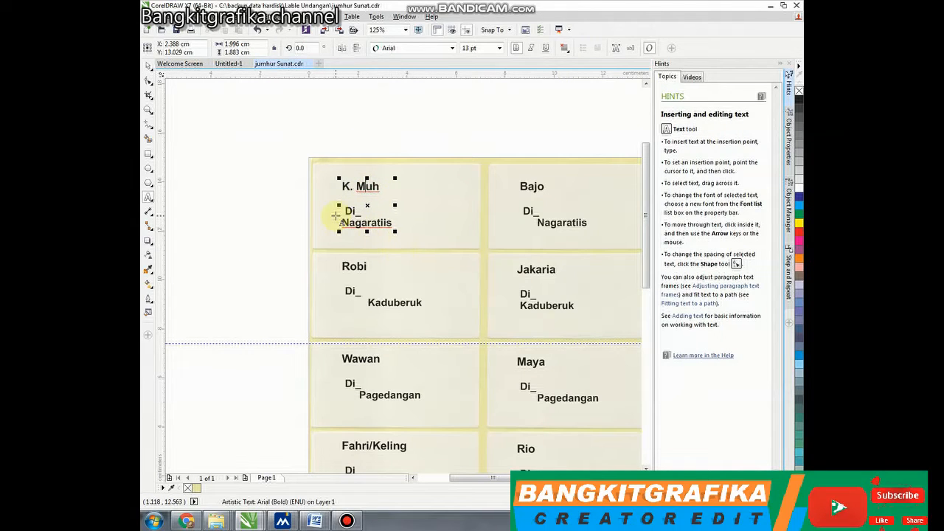
scroll(369, 228, down, 2)
scroll(529, 210, up, 2)
scroll(529, 210, down, 2)
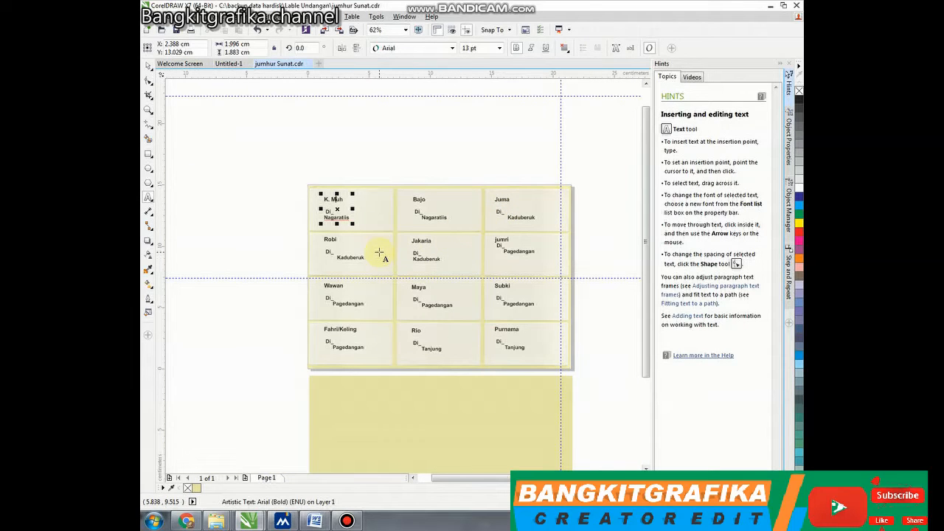
key(space)
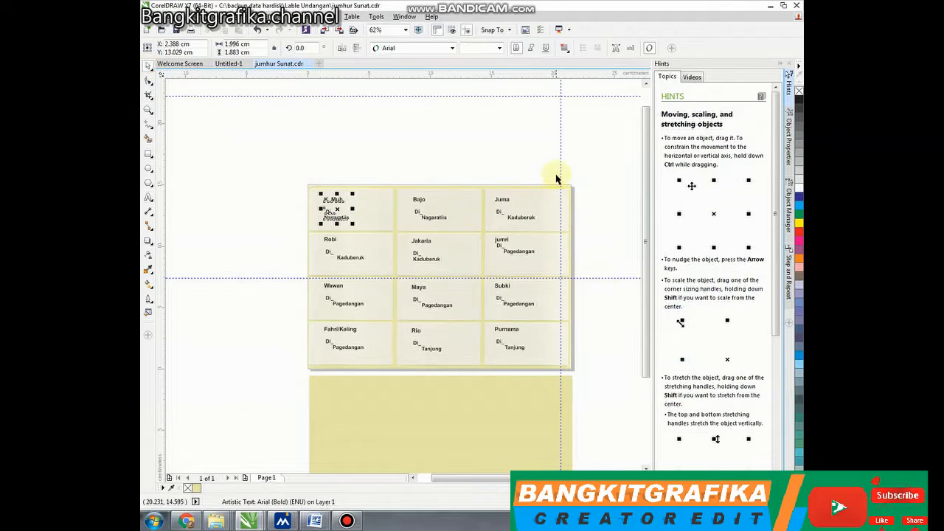
click(555, 179)
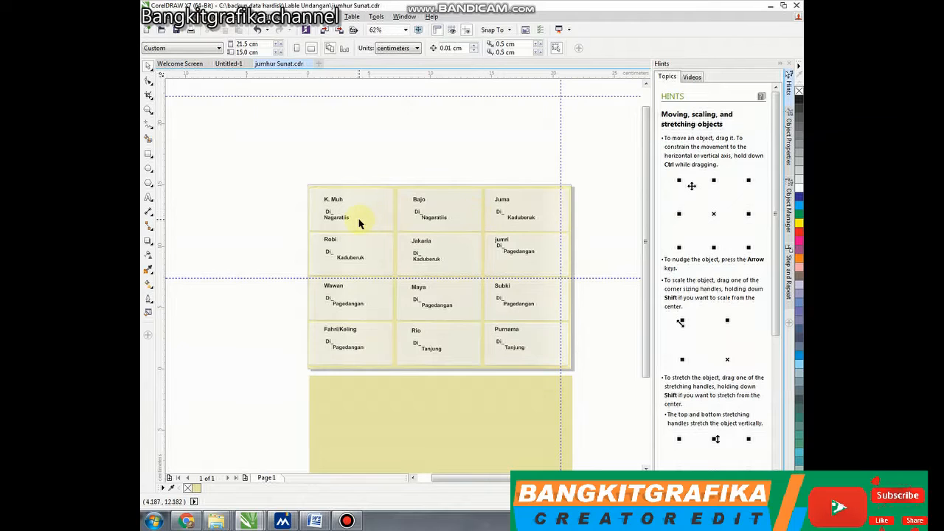
scroll(360, 224, up, 2)
scroll(287, 179, down, 2)
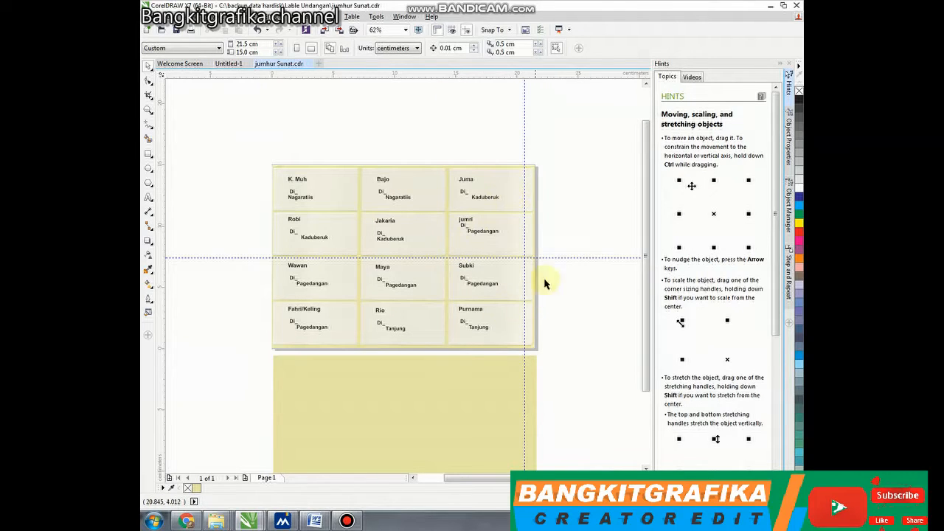
Step: Select the label sheet image and the plain rectangle below the page in turn to examine both objects
click(505, 190)
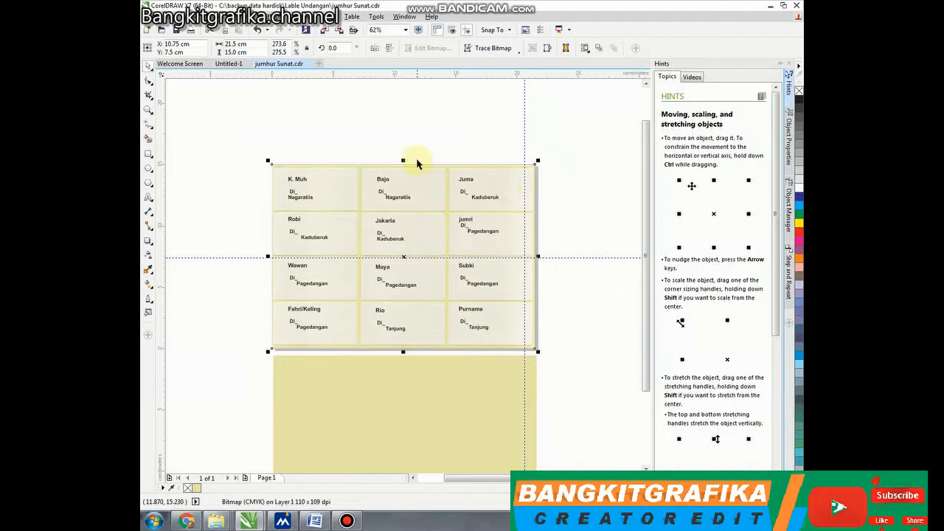
click(420, 156)
click(504, 414)
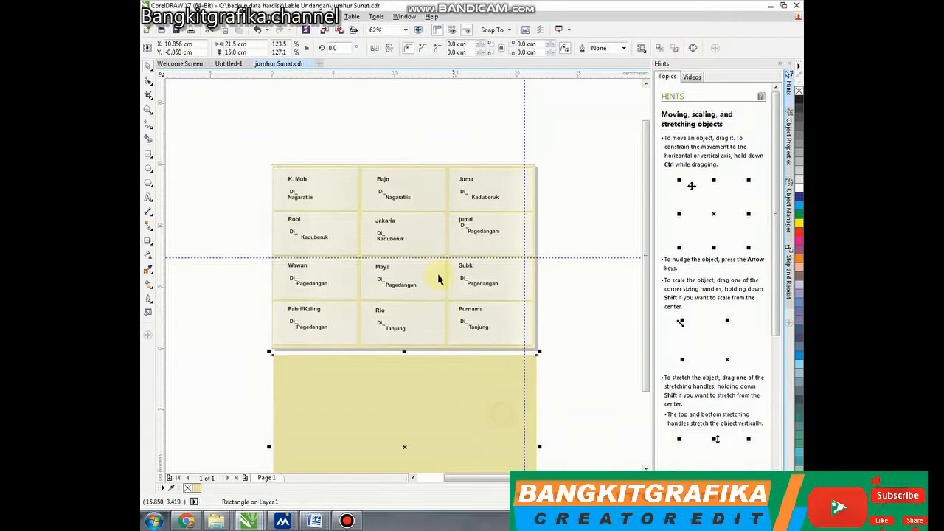
click(594, 248)
scroll(312, 314, up, 1)
scroll(374, 246, down, 2)
scroll(439, 245, up, 1)
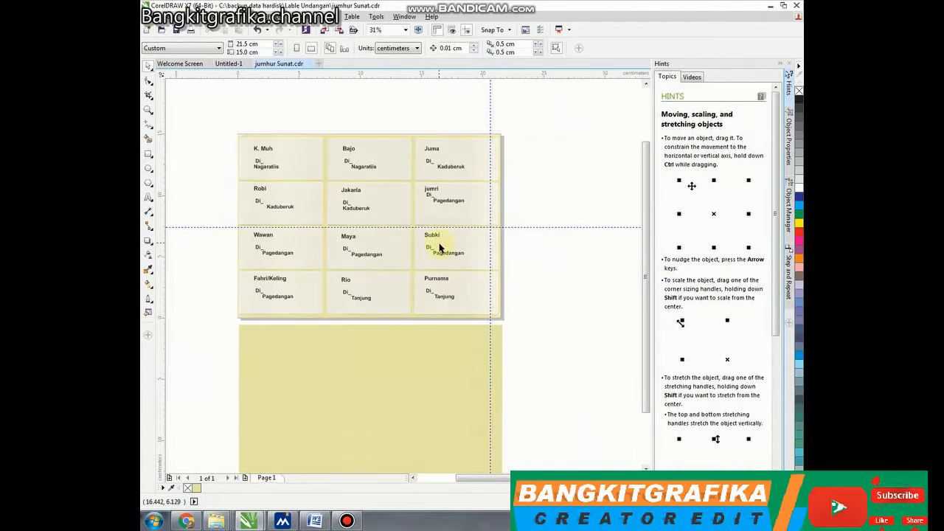
Step: Align the three text blocks in the bottom row of labels by their top edges
drag(523, 267, 255, 322)
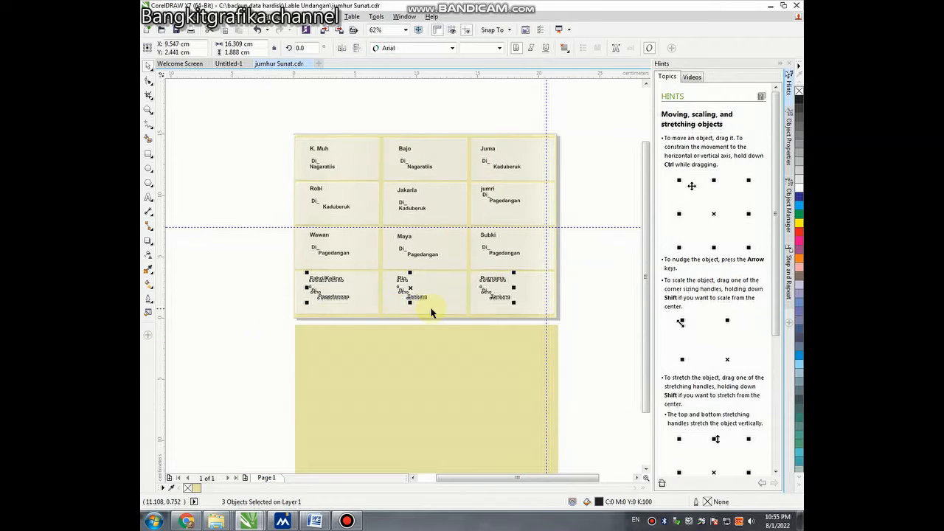
scroll(443, 305, up, 1)
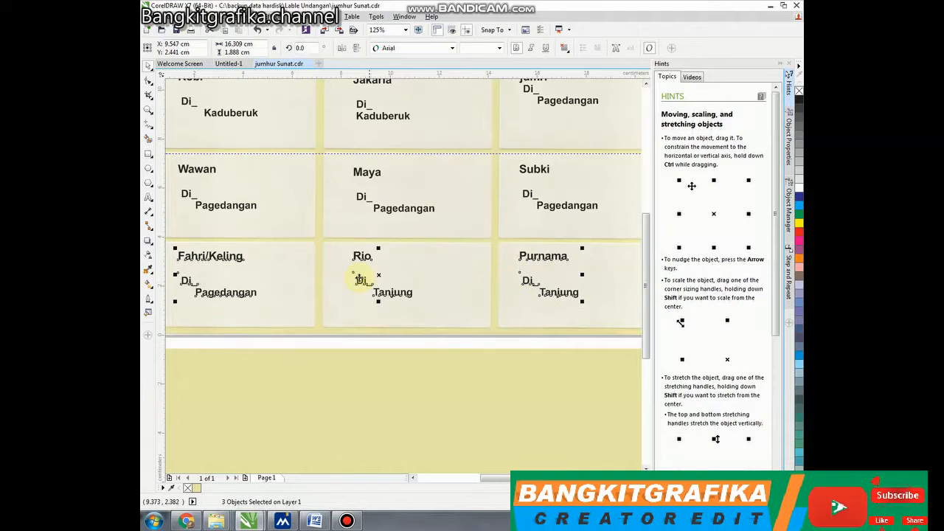
scroll(354, 292, down, 1)
scroll(392, 280, up, 2)
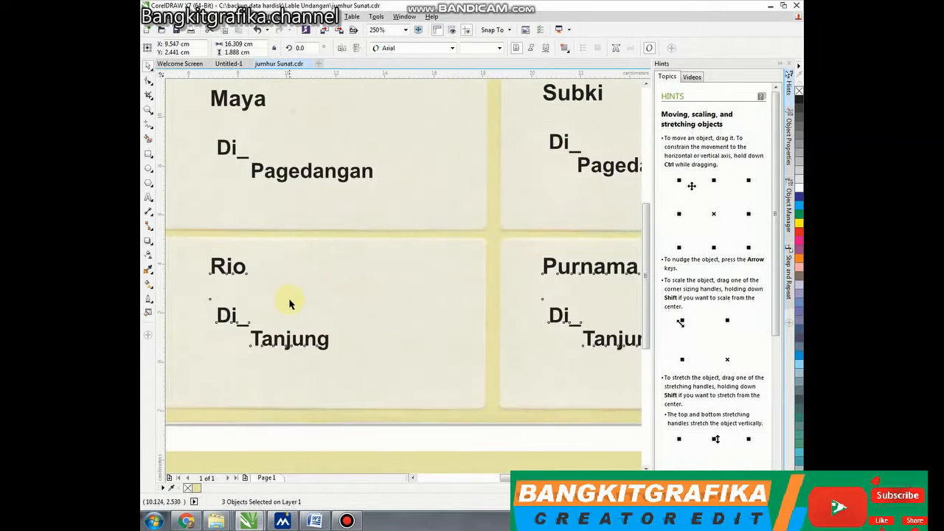
scroll(288, 303, down, 1)
scroll(274, 316, down, 1)
scroll(324, 312, up, 1)
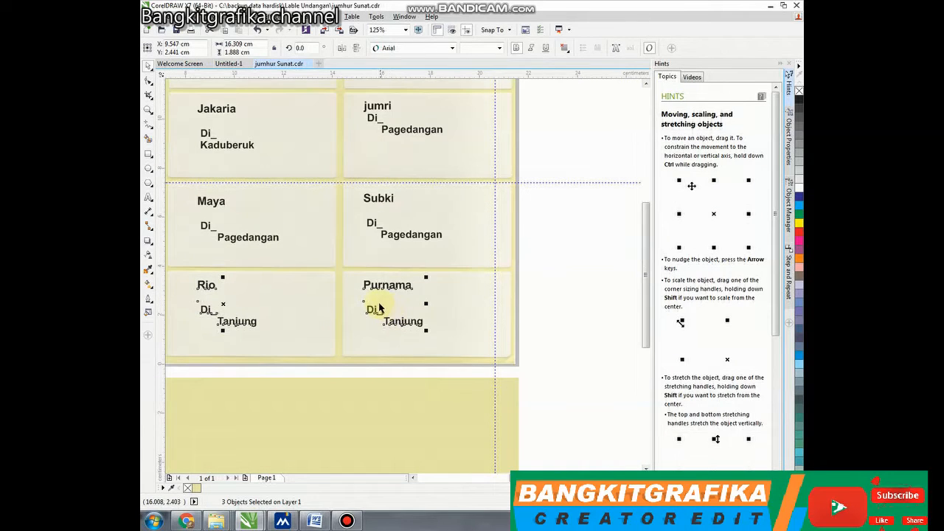
scroll(416, 293, down, 1)
Step: Align the text blocks within the third, second and first label rows by their top edges, row by row
drag(495, 228, 181, 274)
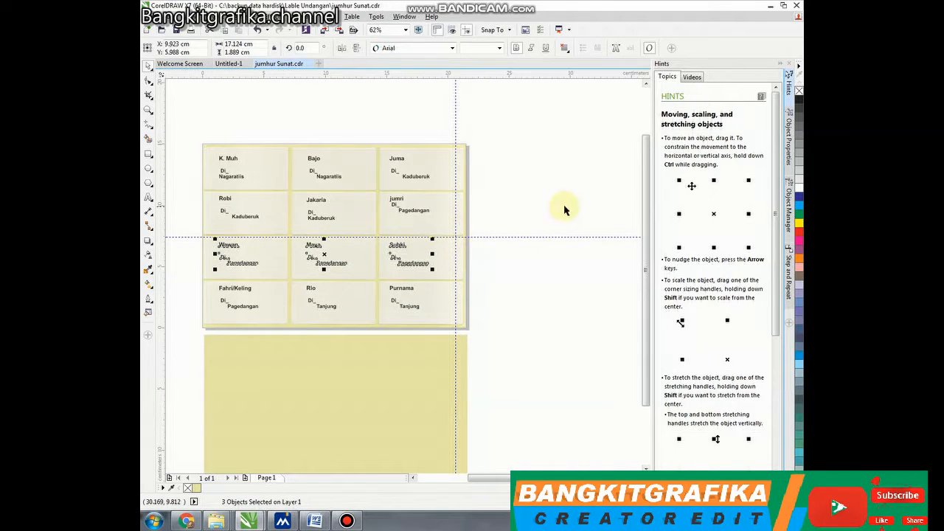
drag(494, 181, 160, 226)
drag(521, 143, 232, 194)
scroll(361, 175, up, 2)
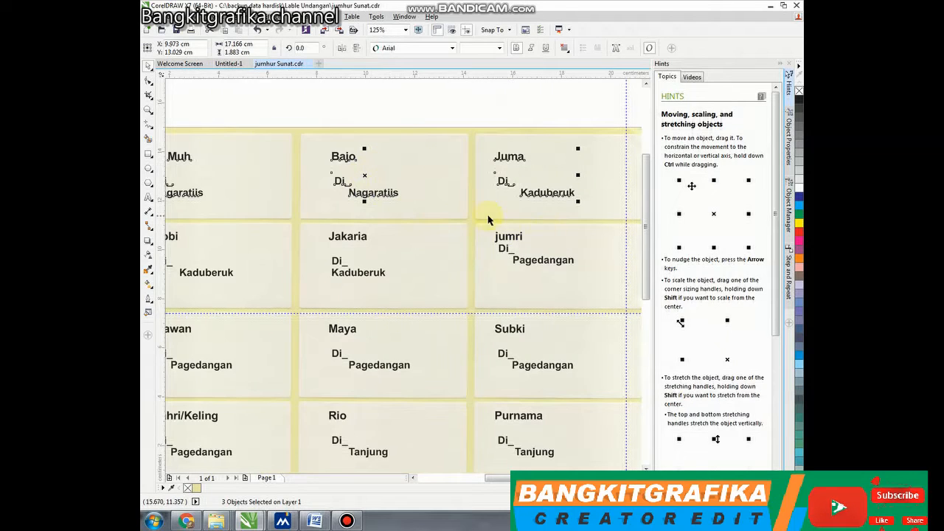
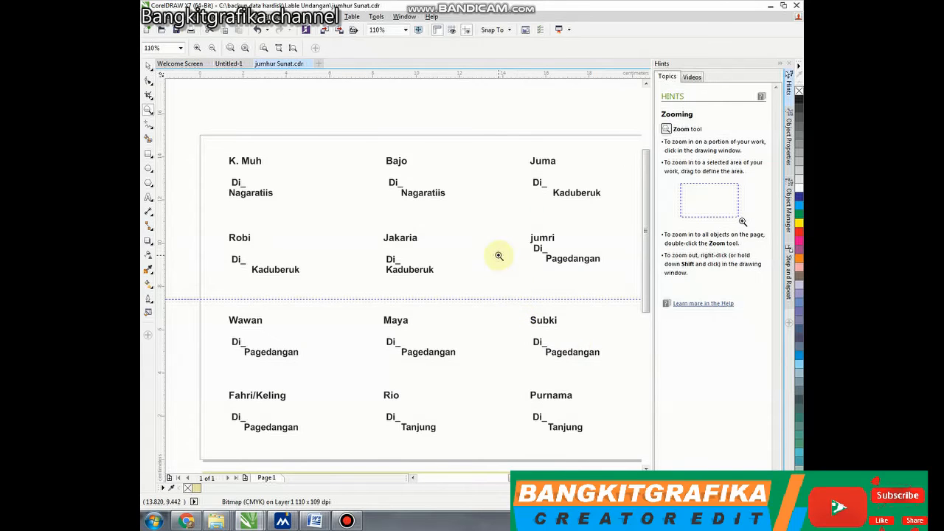
Step: Choose the EPSON L1110 Series printer for the print job and look through its available document sizes
scroll(476, 247, down, 1)
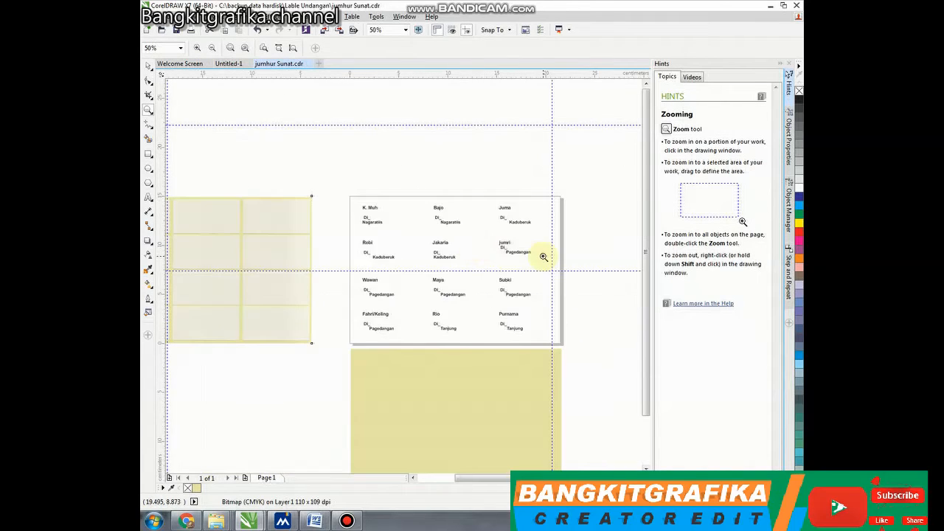
scroll(544, 255, up, 1)
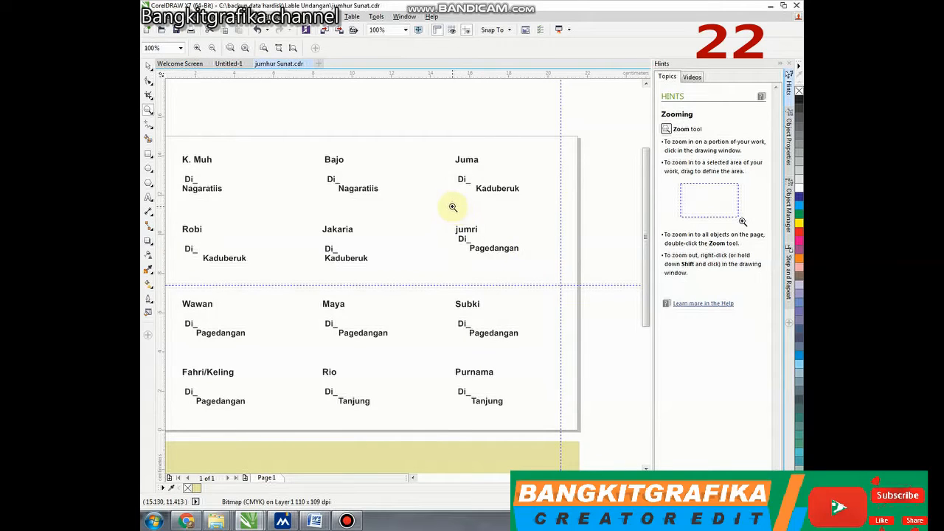
key(ctrl+p)
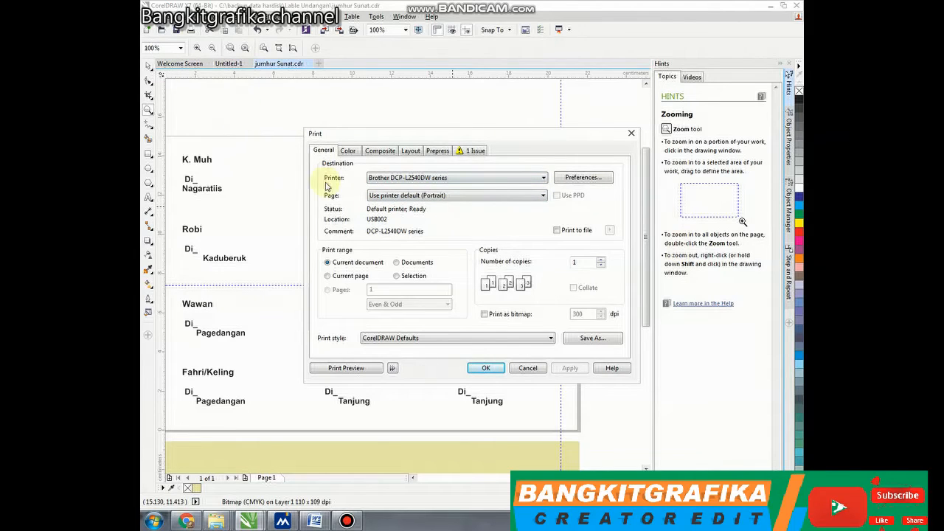
click(543, 179)
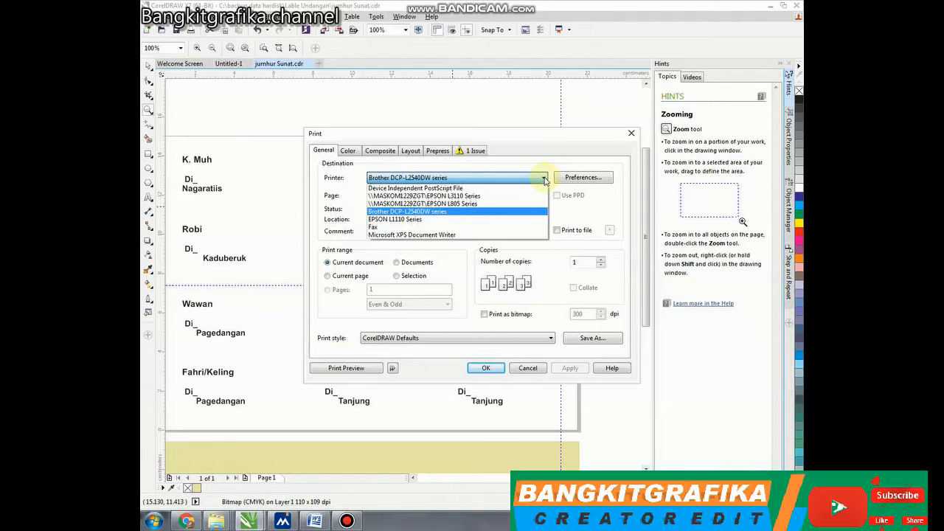
click(456, 221)
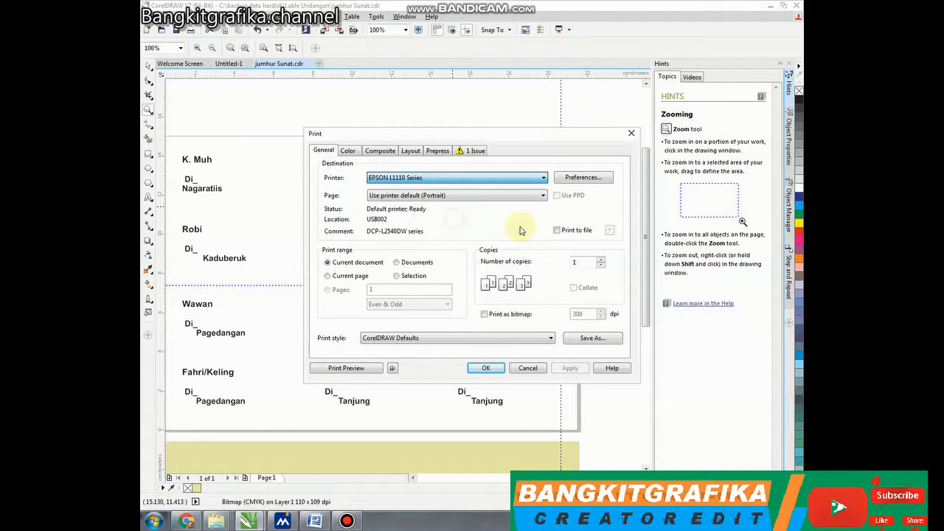
click(586, 180)
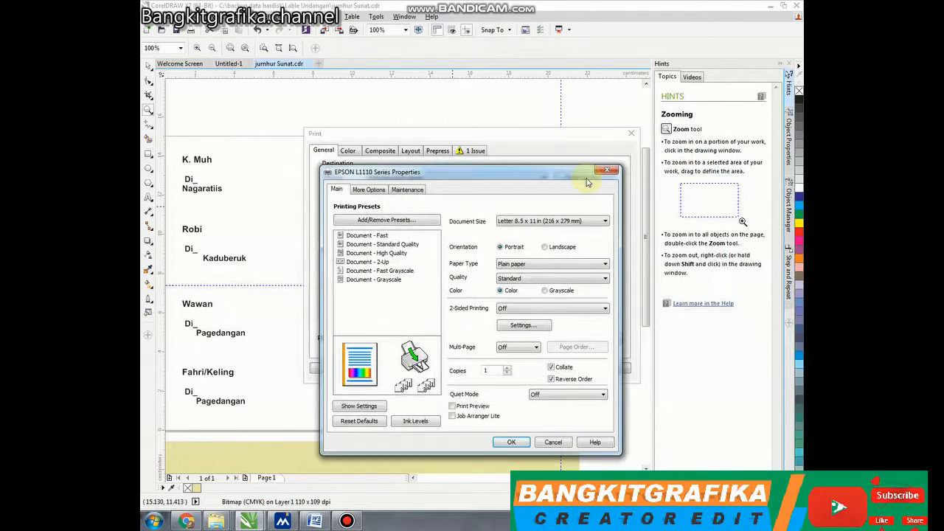
click(604, 222)
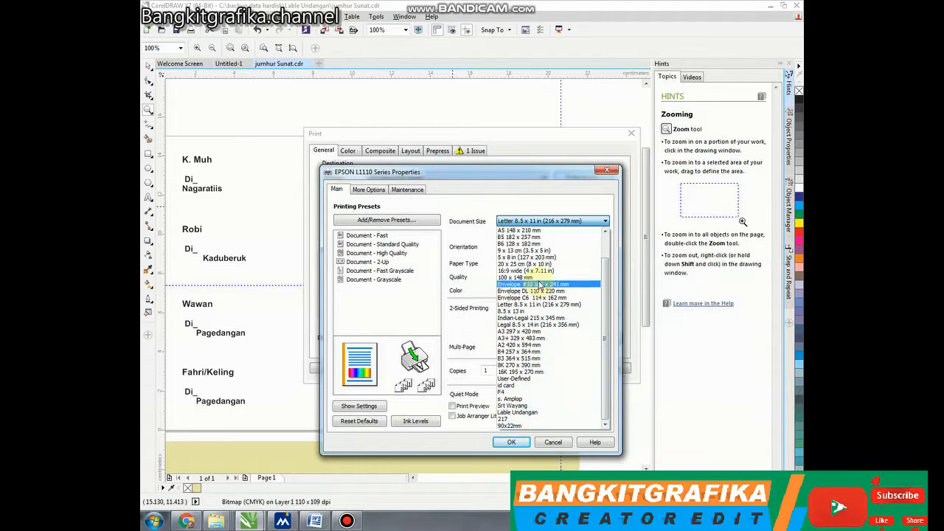
scroll(541, 285, up, 2)
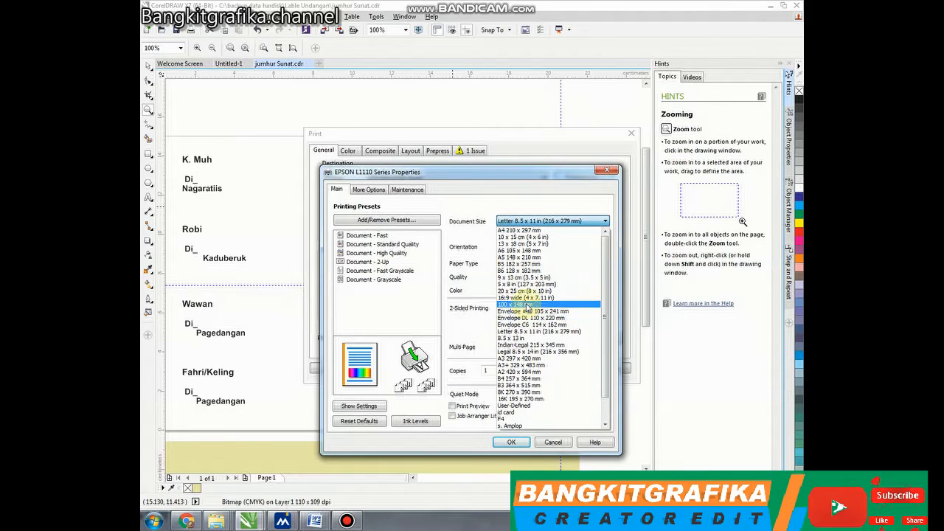
Step: Try to define a custom printer paper size named LABLE UNDANGAN in millimetres
click(537, 408)
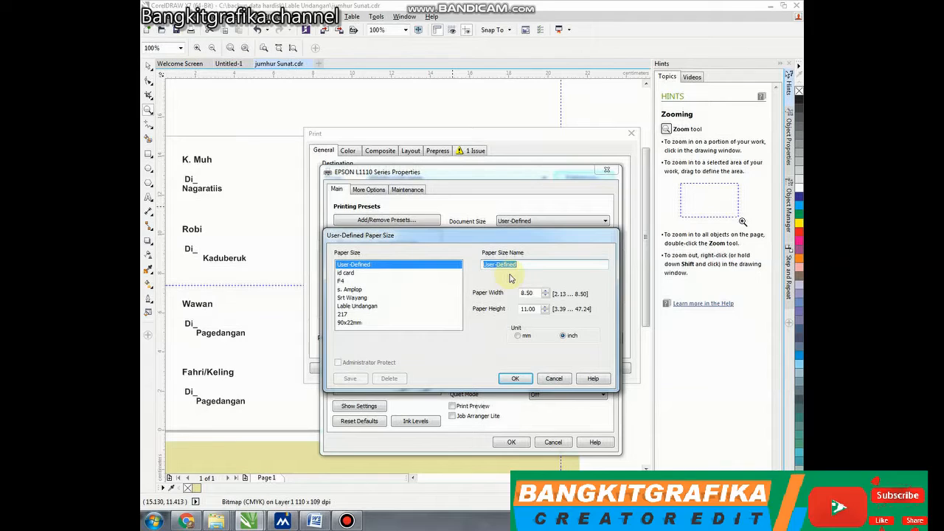
text(LABLE UNDANGAN)
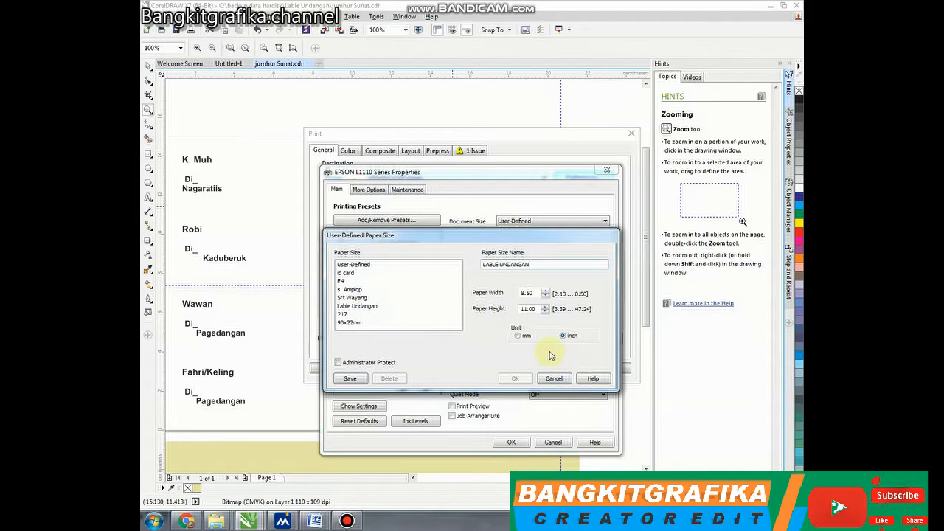
click(519, 336)
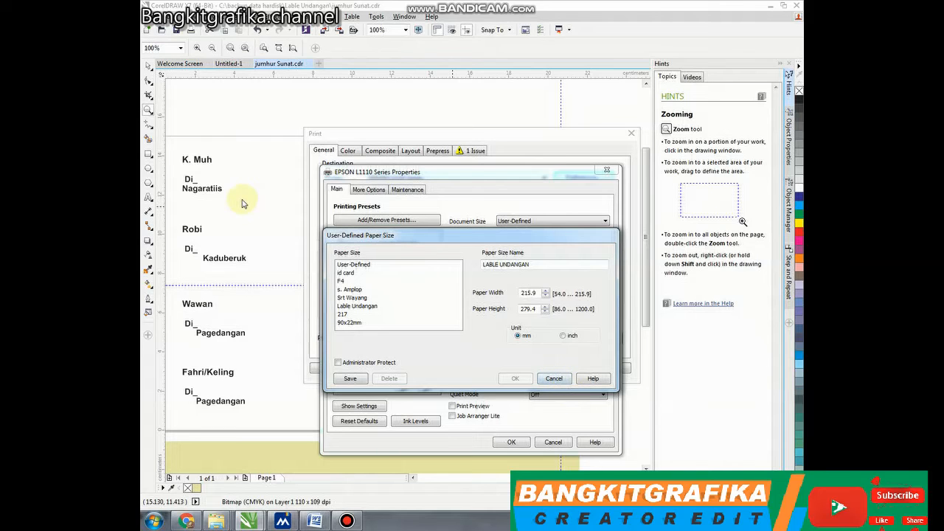
click(554, 378)
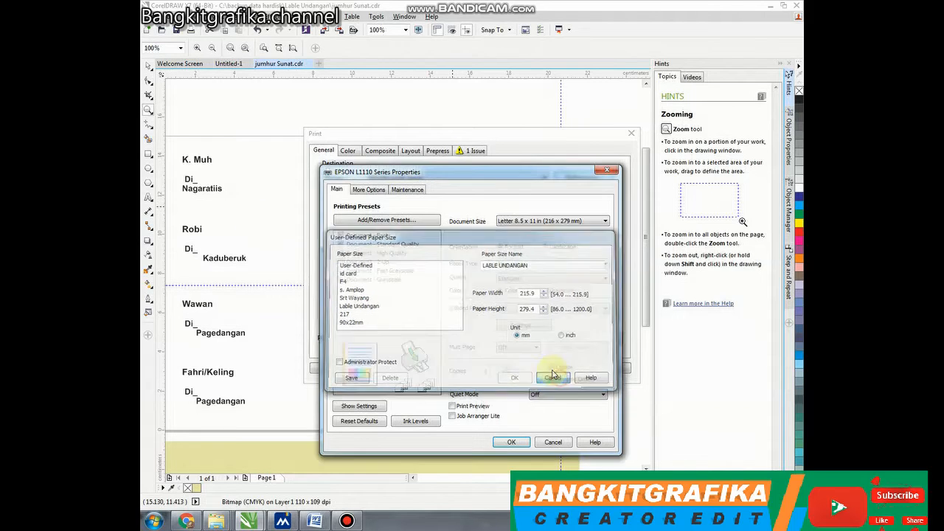
click(555, 442)
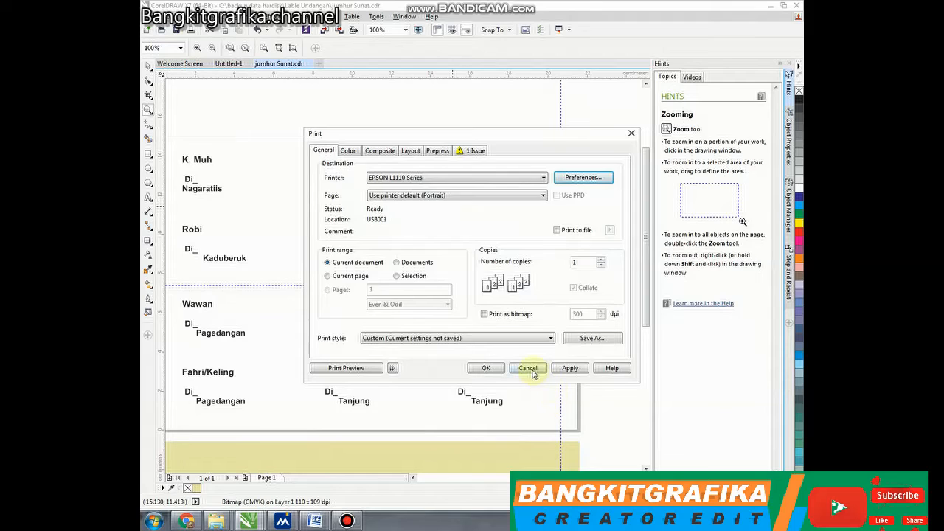
click(534, 368)
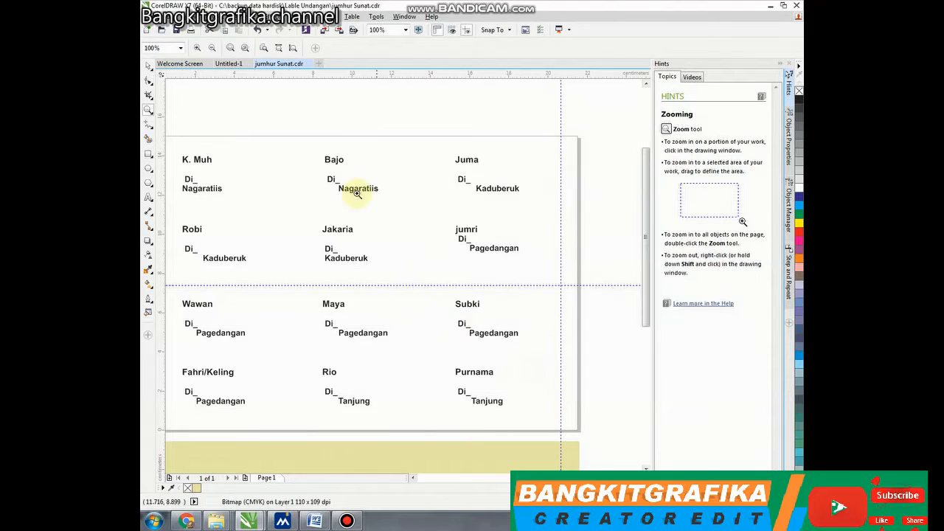
Step: Set the document's measurement units to millimetres
click(148, 66)
click(231, 108)
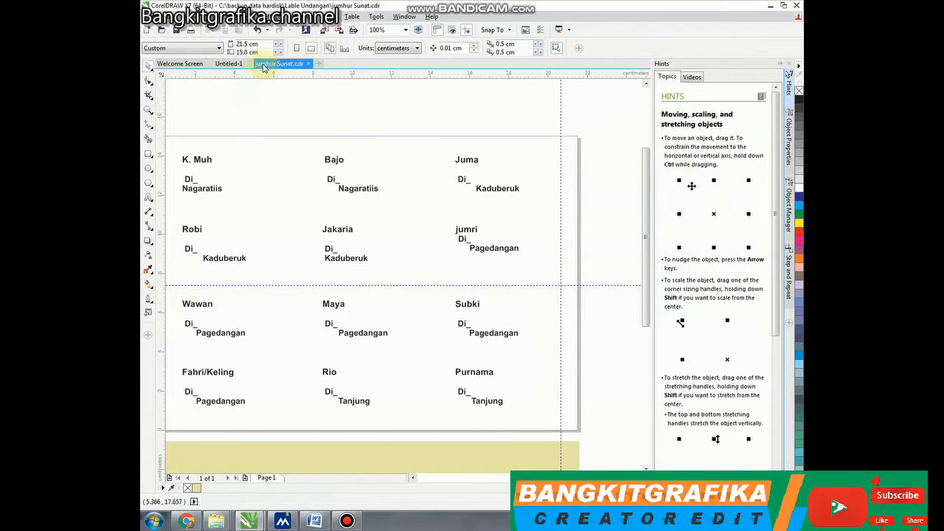
click(415, 48)
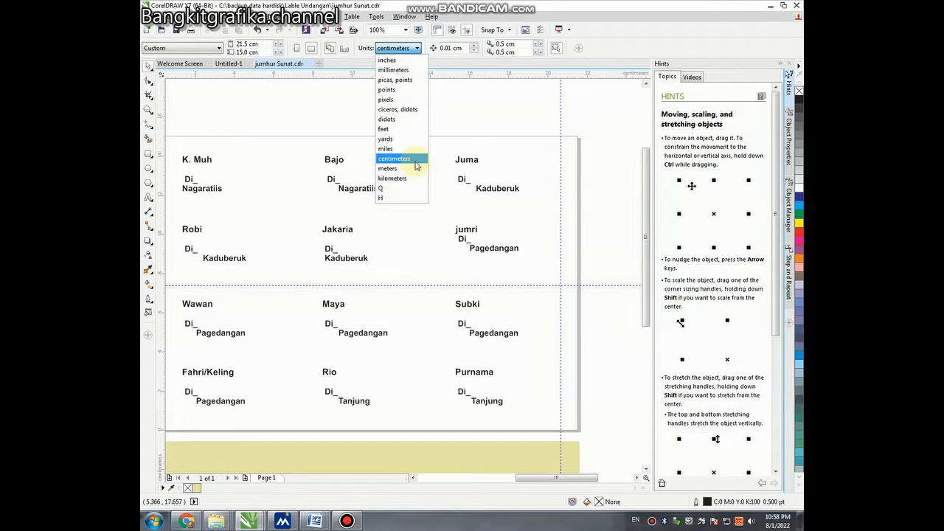
click(404, 74)
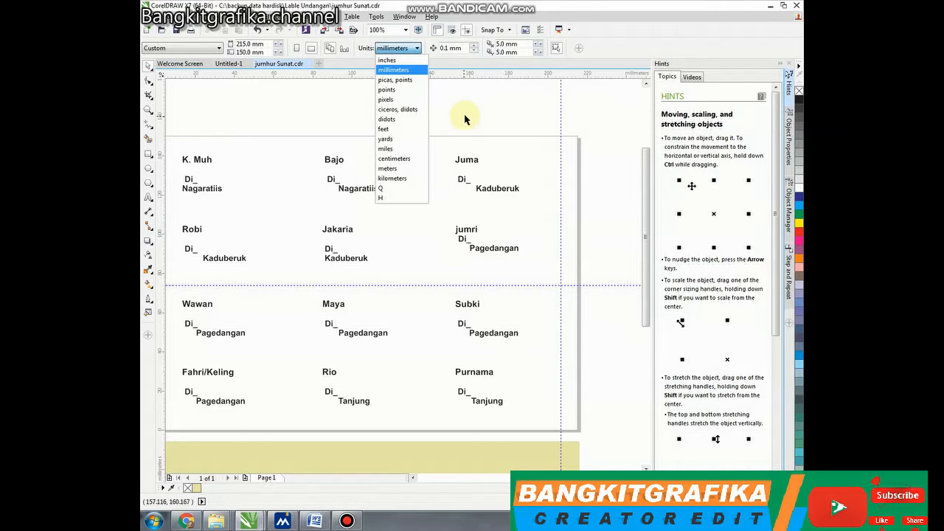
Step: Select all the guest name texts, then choose the EPSON L1110 Series printer and open its user-defined paper size settings
scroll(486, 152, down, 2)
drag(590, 130, 236, 304)
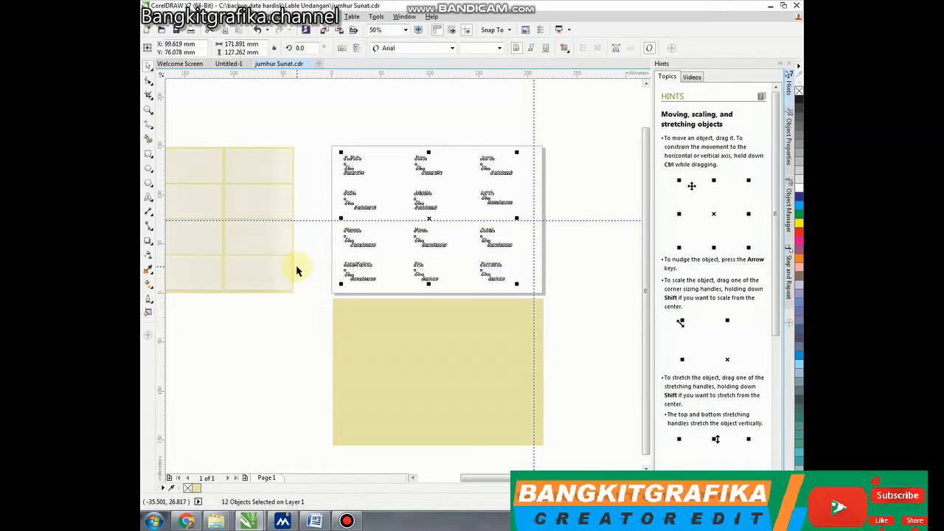
key(ctrl+p)
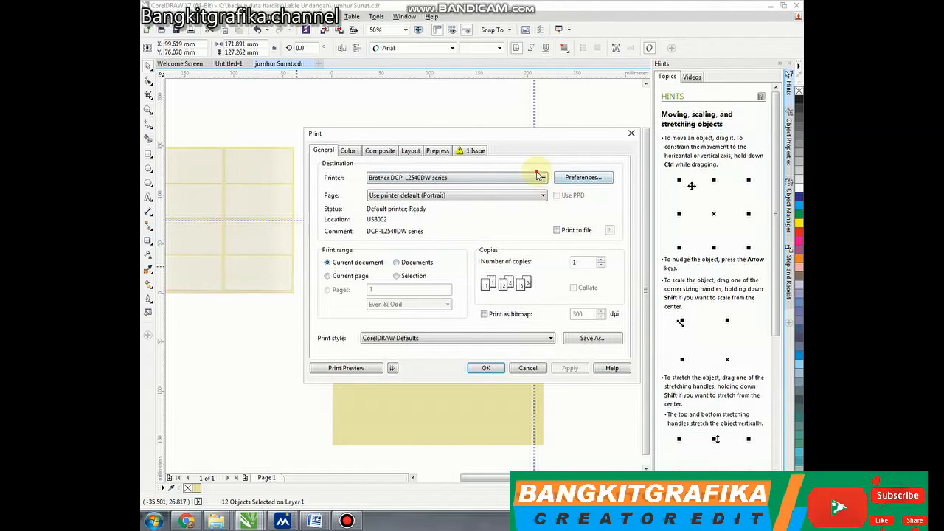
click(538, 177)
click(521, 218)
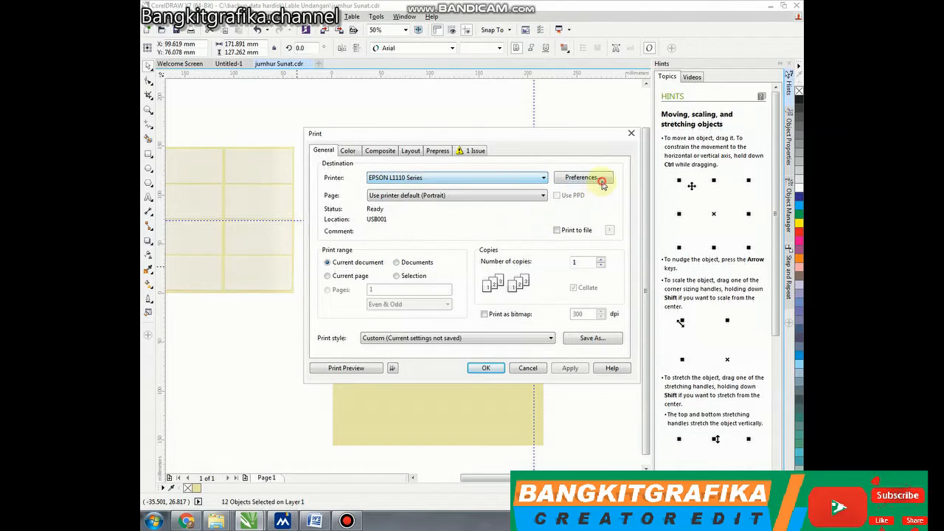
click(601, 183)
click(592, 222)
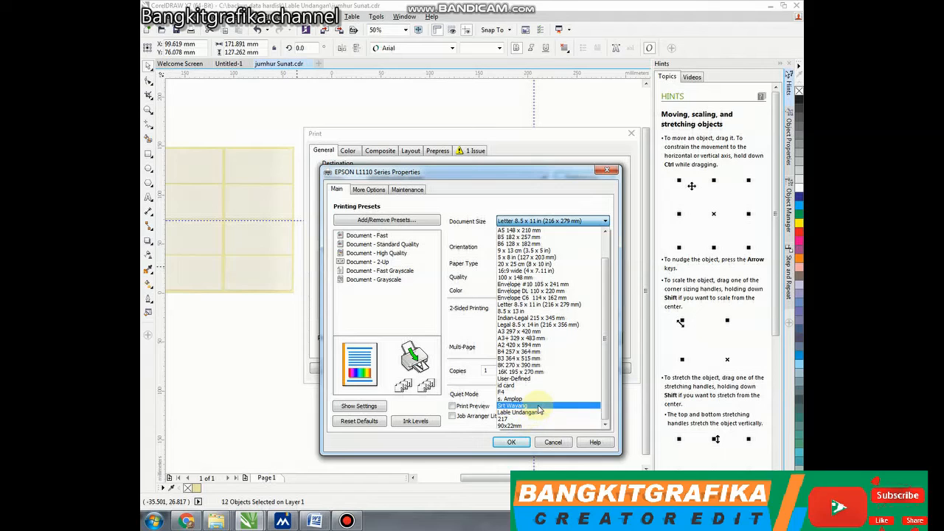
click(540, 378)
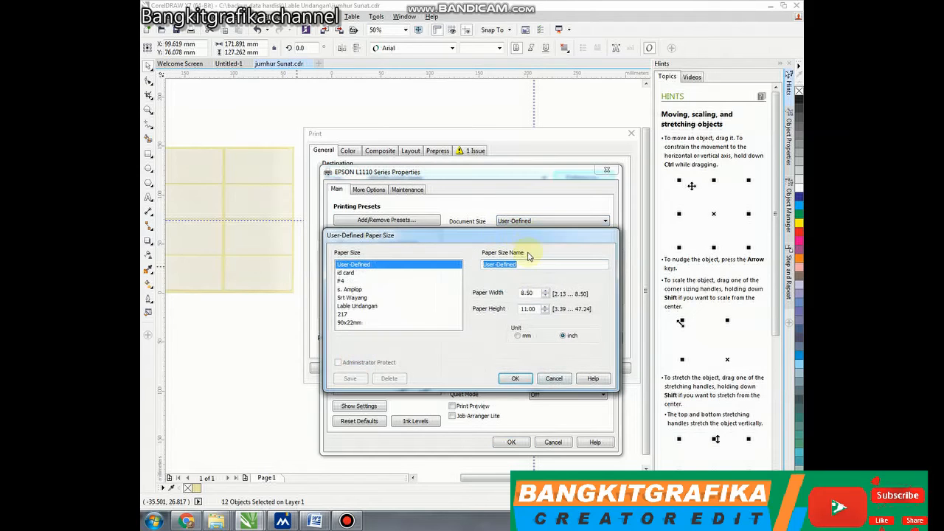
Step: Try to define a custom paper size named LABLE UNDANGAN in millimetres with a width of 215 mm
text(LABLE UNDANGAN)
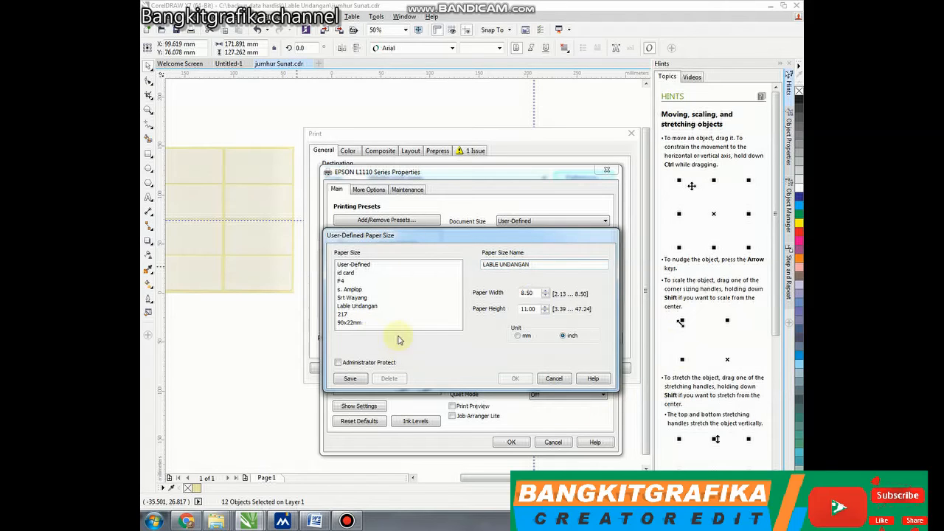
click(516, 338)
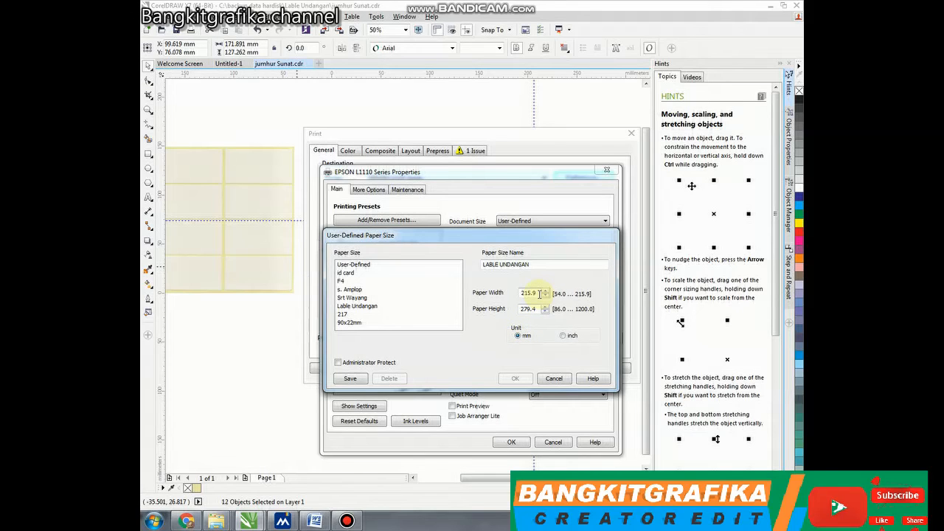
drag(539, 293, 511, 294)
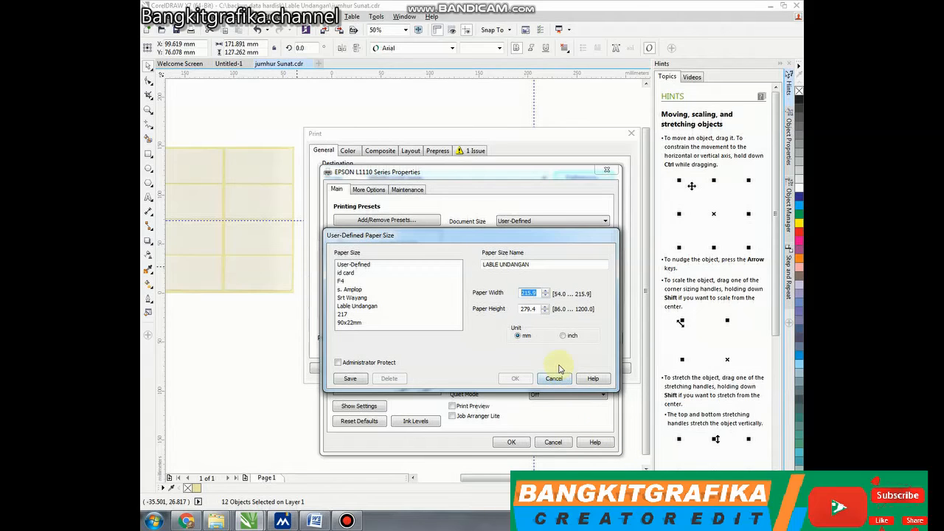
text(215)
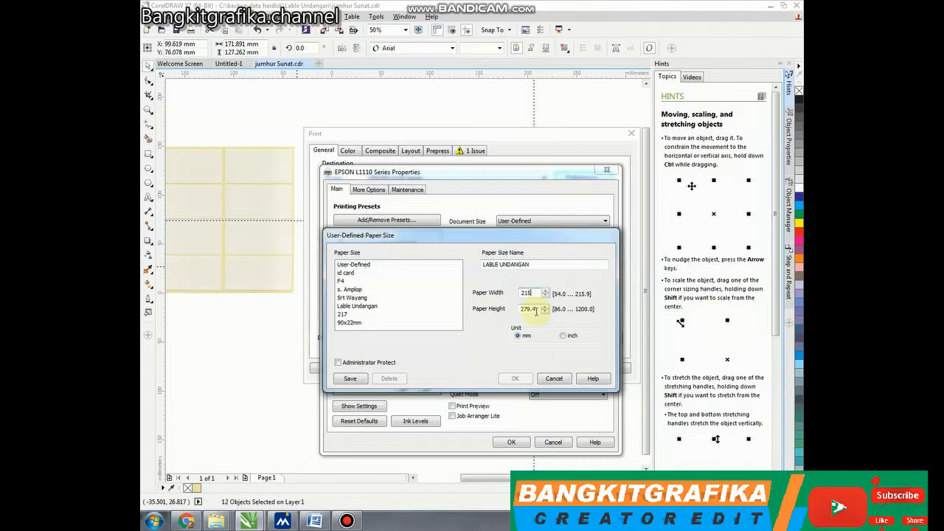
Step: Apply the saved Lable Undangan paper size of 215 x 150 mm to the printer and leave the print setup without printing
click(346, 315)
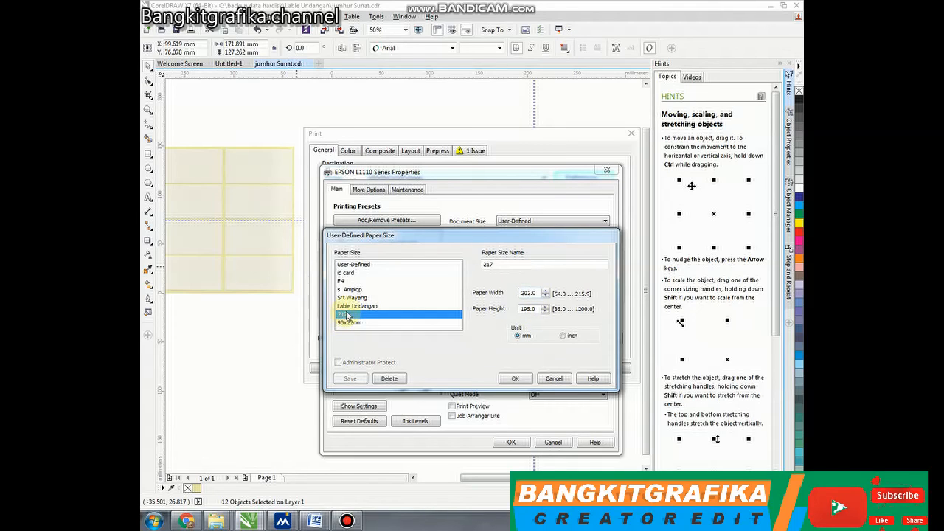
click(347, 310)
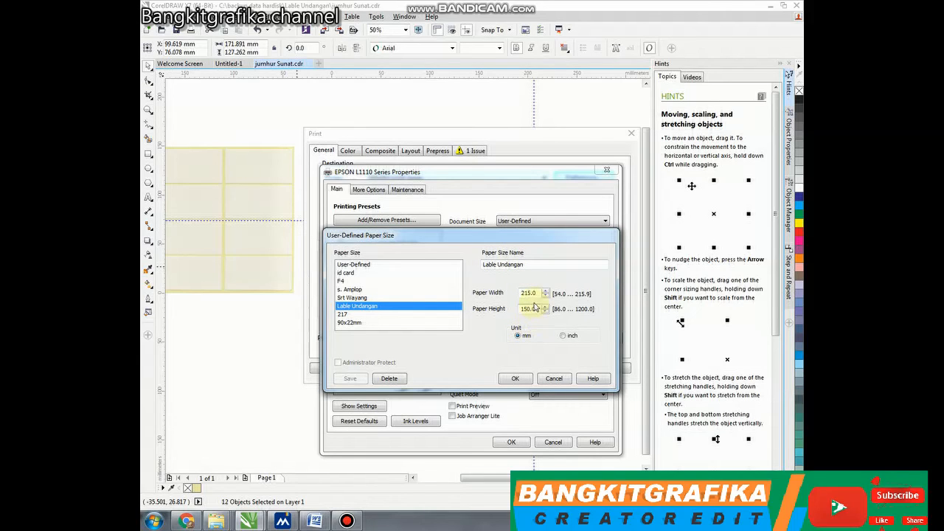
click(516, 379)
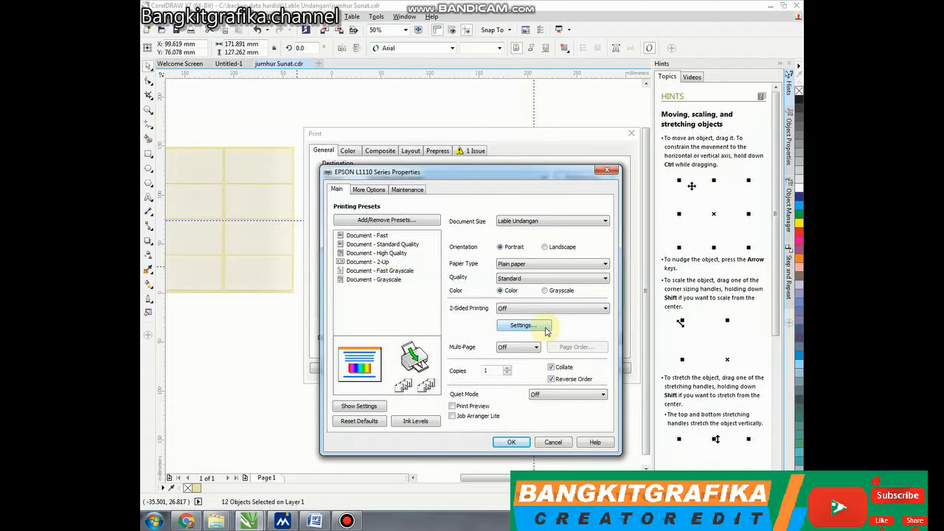
click(542, 443)
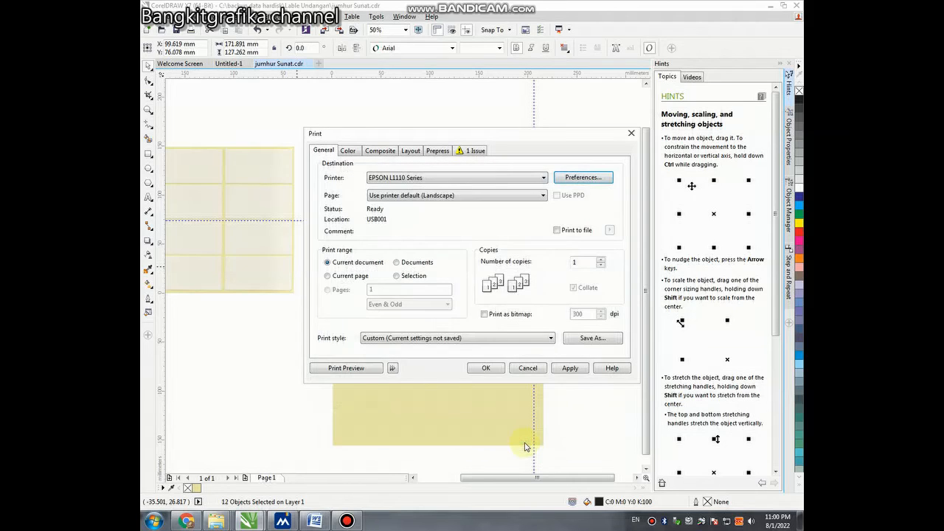
click(570, 368)
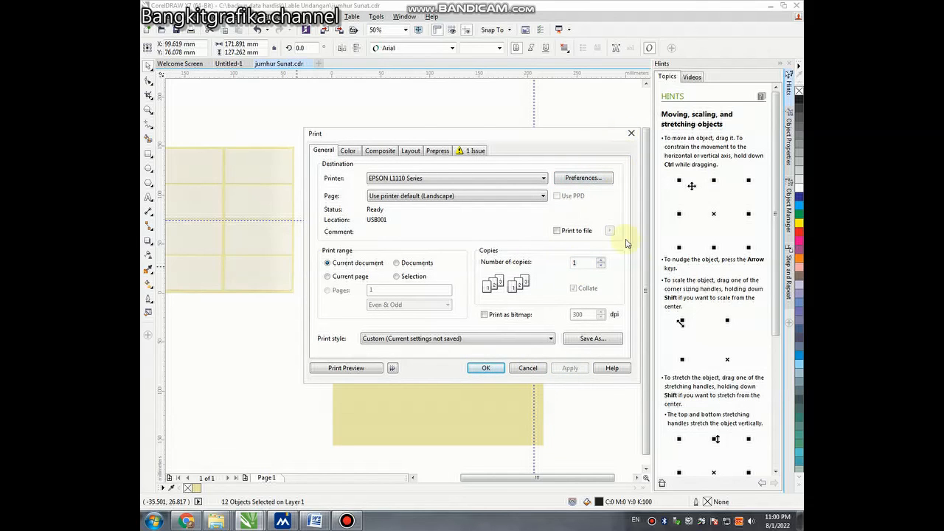
click(528, 368)
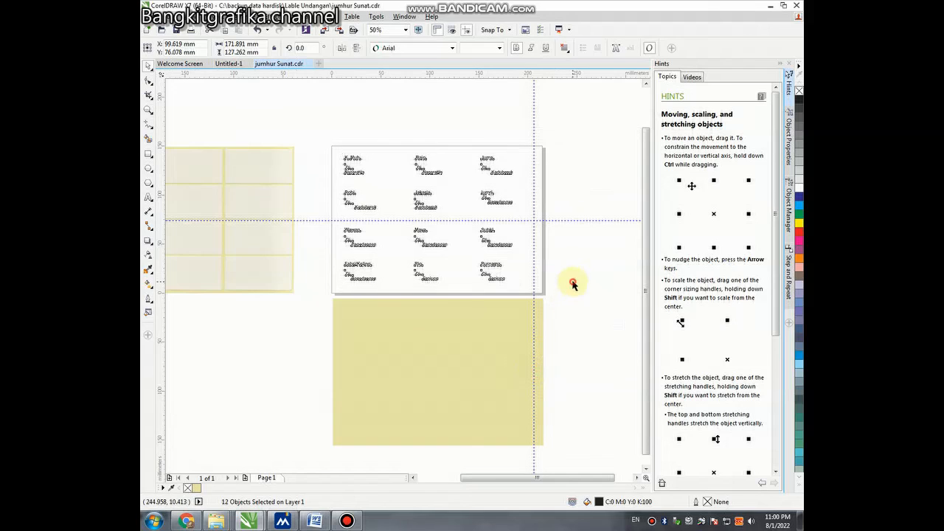
Step: Centre the label sheet bitmap on the page behind the guest names and deselect it
scroll(561, 263, down, 2)
scroll(516, 211, up, 2)
click(176, 291)
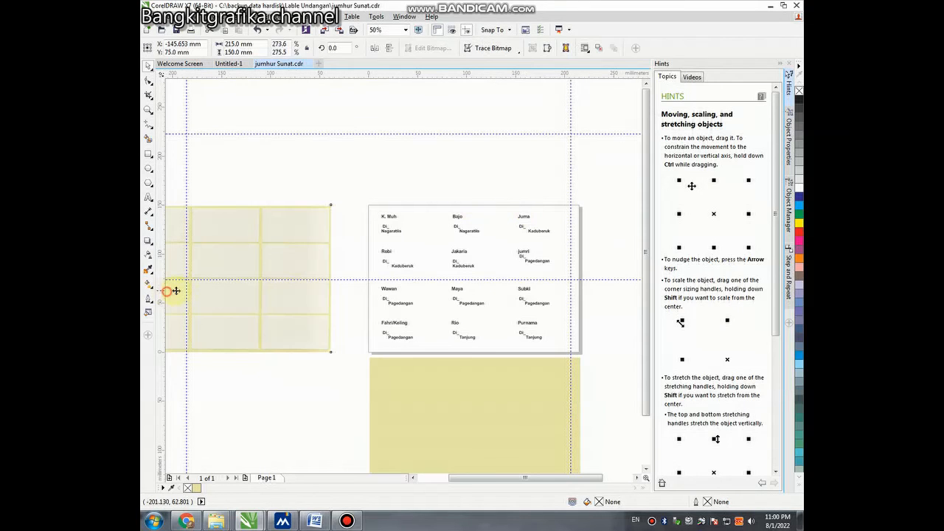
key(p)
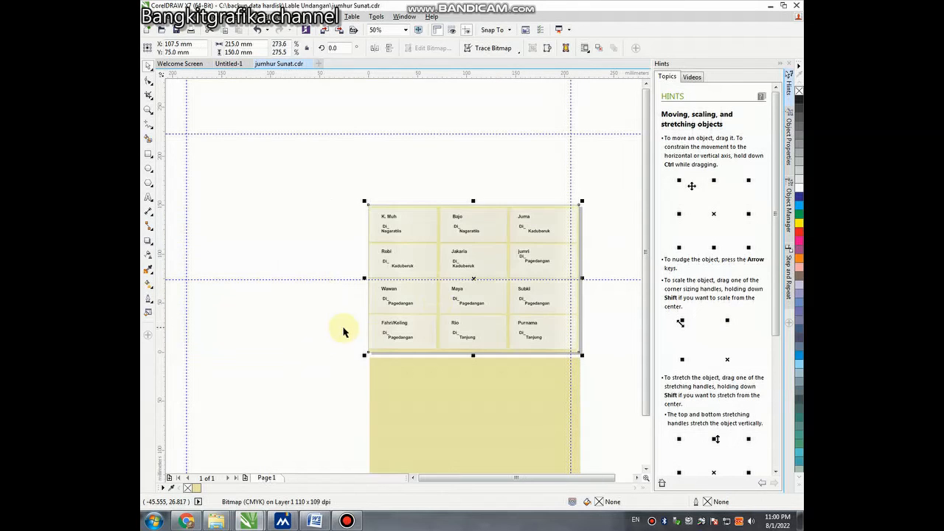
click(554, 188)
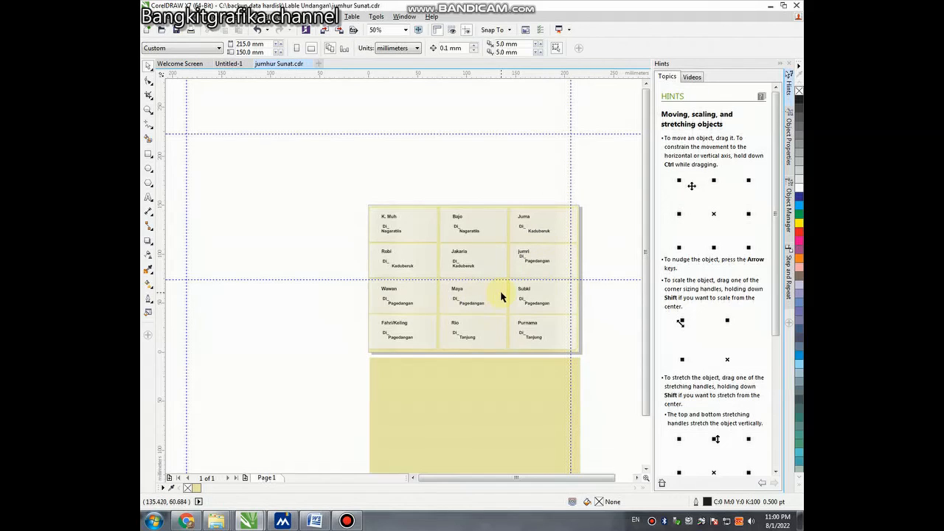